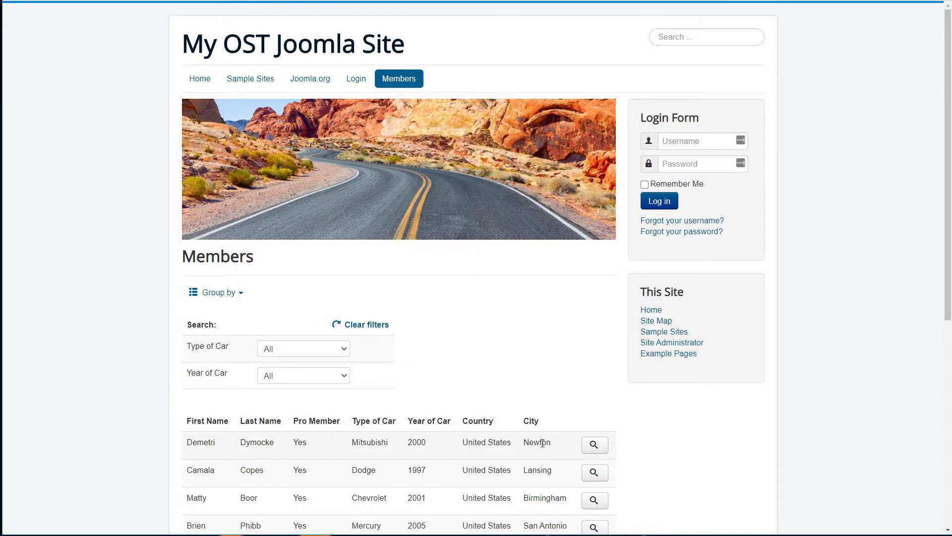
# Step: Open the first member's detail page and scroll through their address and small location map
pyautogui.click(594, 445)
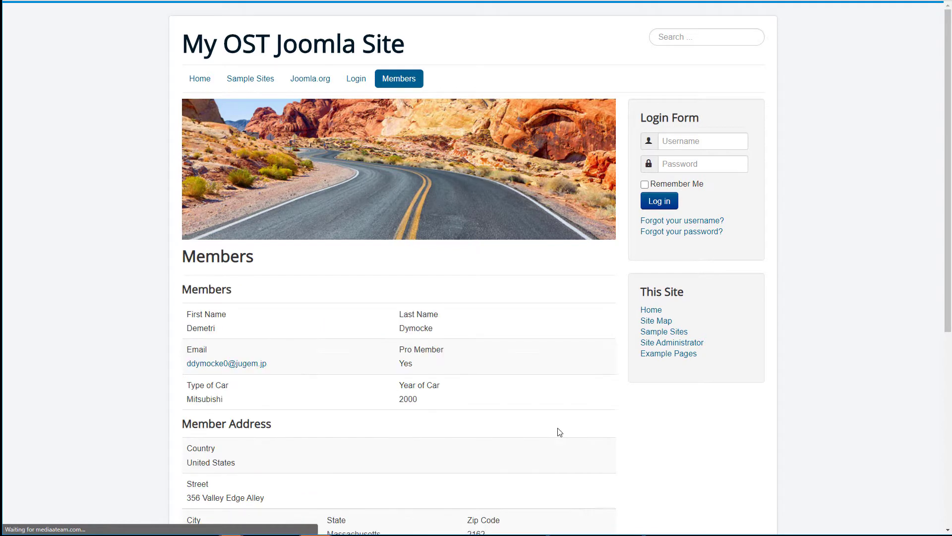
pyautogui.scroll(-6, 559, 431)
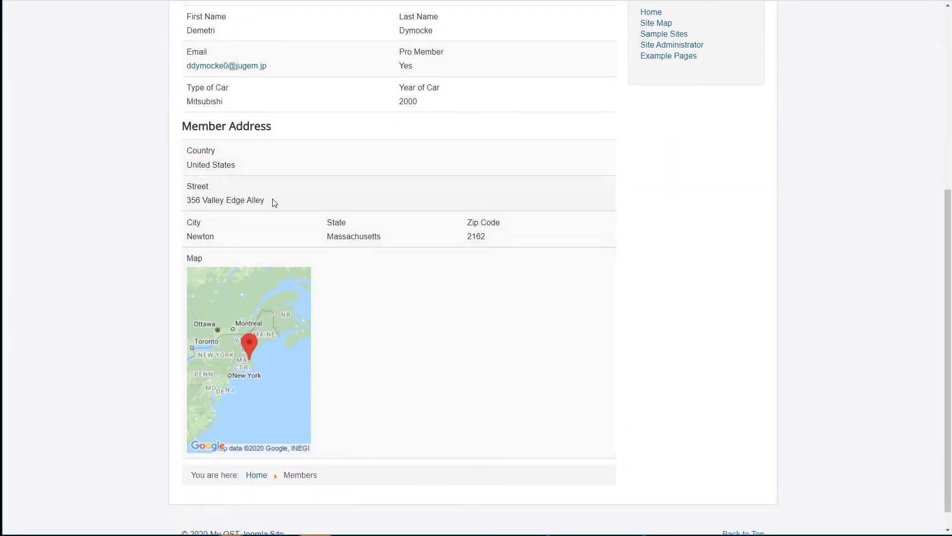
pyautogui.scroll(6, 476, 367)
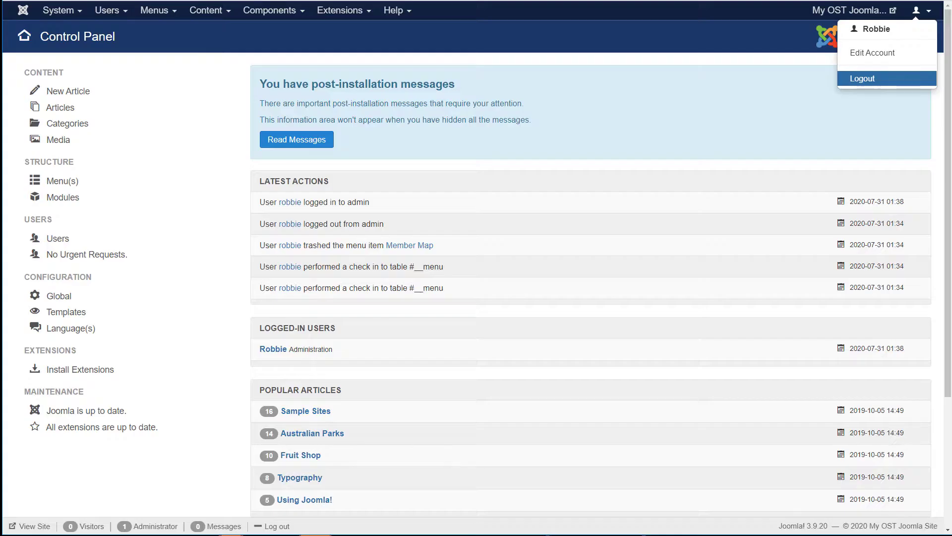
# Step: Go to Components > Fabrik > Lists, then show the Members table's Elements list
pyautogui.click(789, 130)
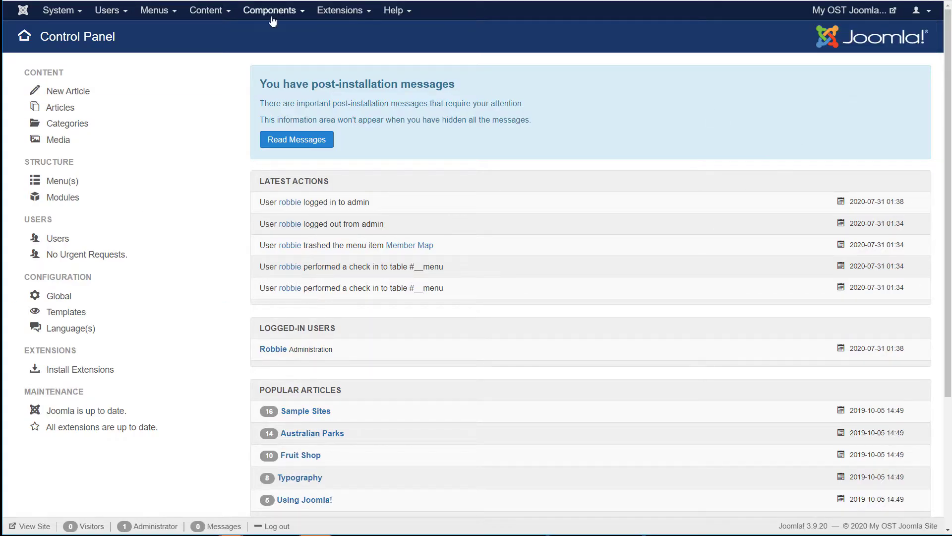
pyautogui.click(265, 11)
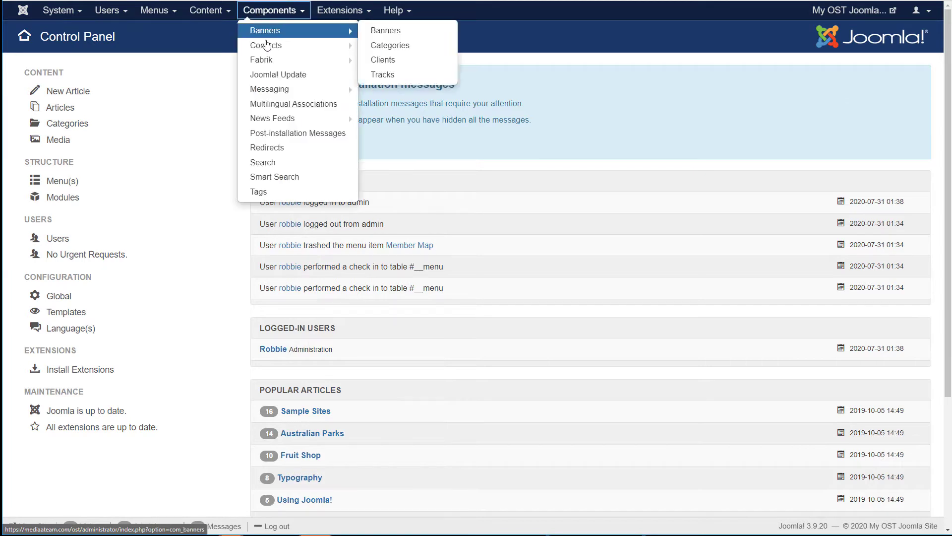
pyautogui.click(285, 60)
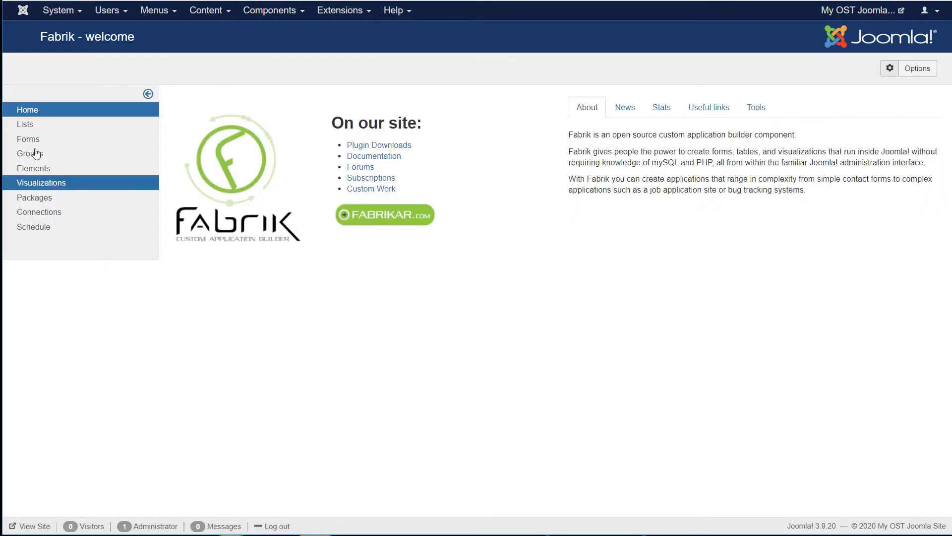
pyautogui.click(24, 123)
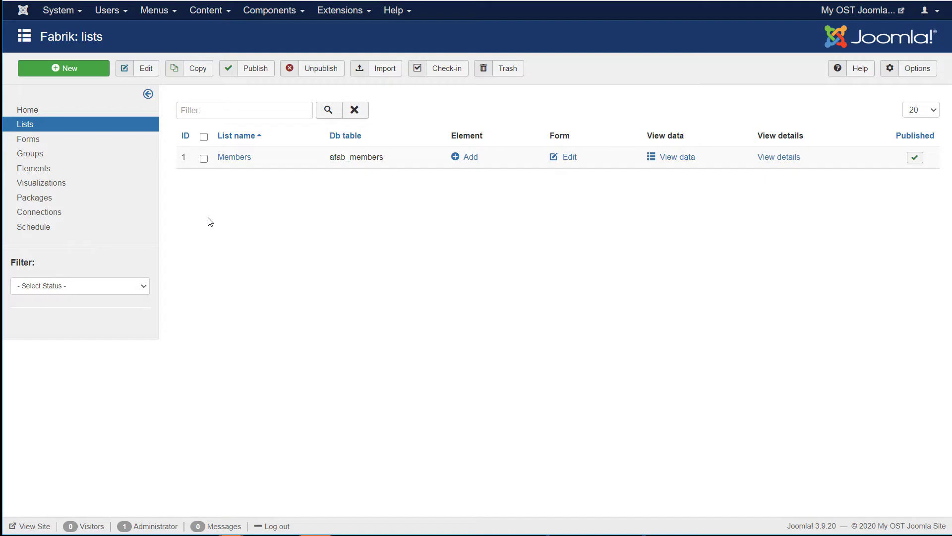
pyautogui.click(43, 171)
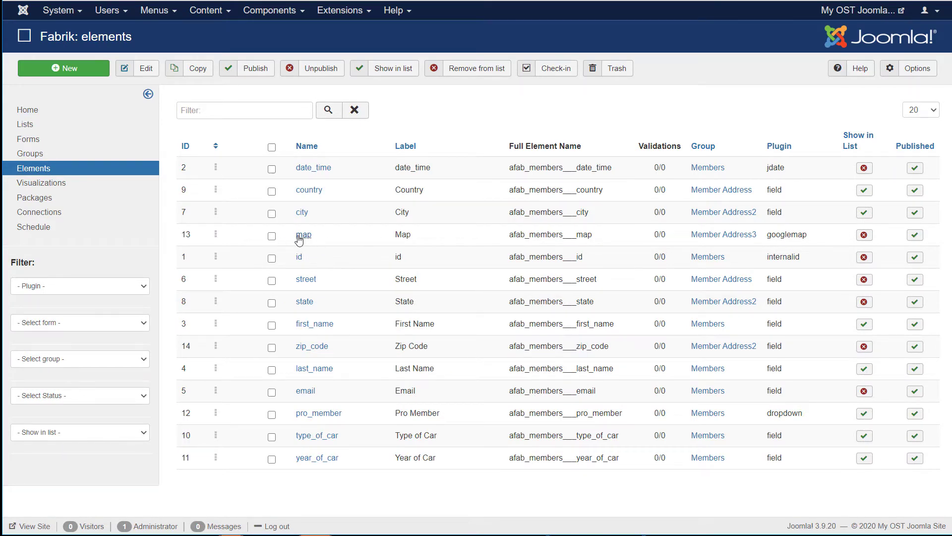
# Step: Edit the map element, keep the googlemap plug-in, and review its Normal map type and zoom 4
pyautogui.doubleClick(778, 236)
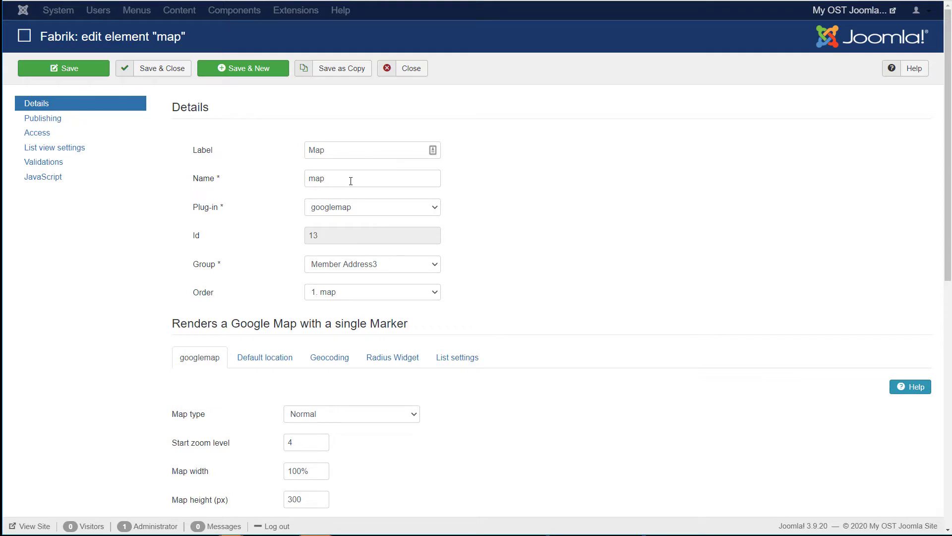
pyautogui.click(368, 212)
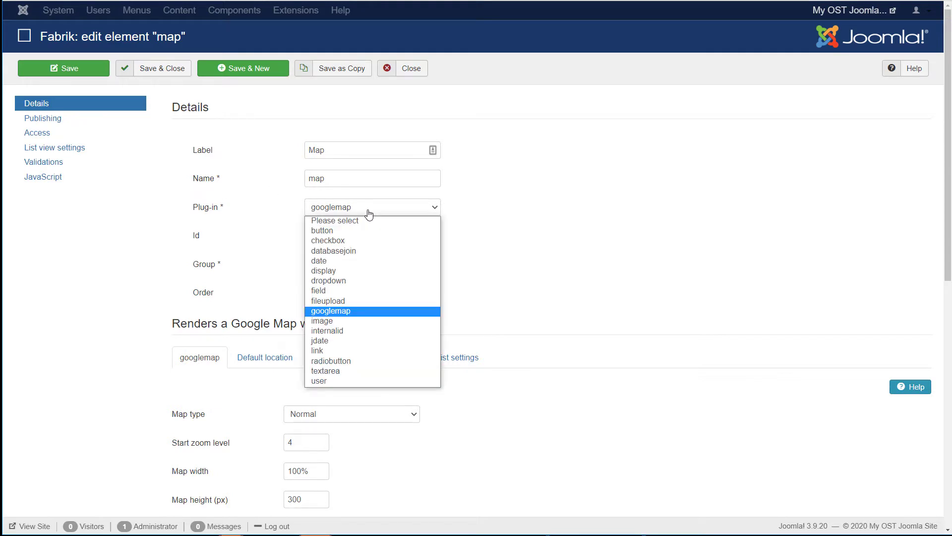
pyautogui.click(352, 311)
pyautogui.scroll(-6, 536, 249)
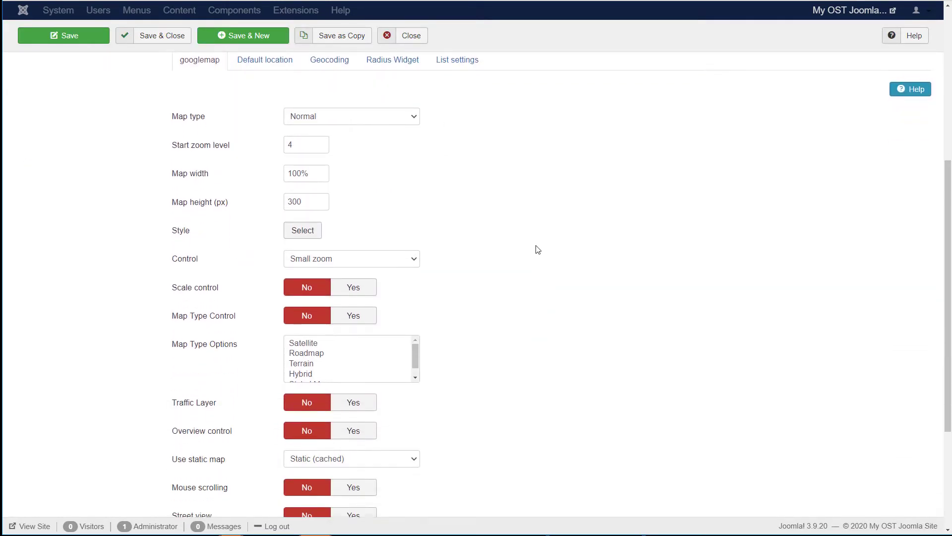
pyautogui.scroll(2, 536, 248)
pyautogui.scroll(-1, 537, 249)
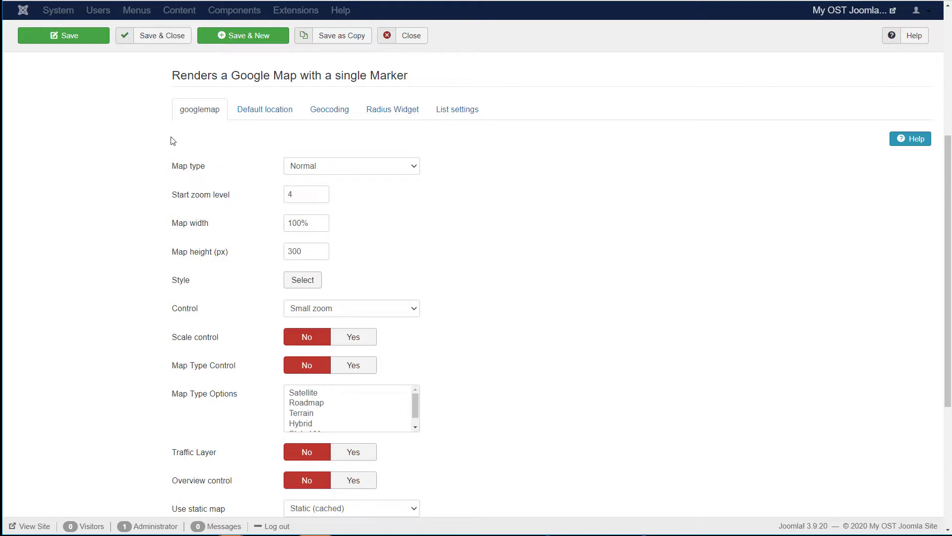
# Step: Set the map element's Enable Geocode to Use elements and Trigger geocode with to As you type
pyautogui.click(321, 113)
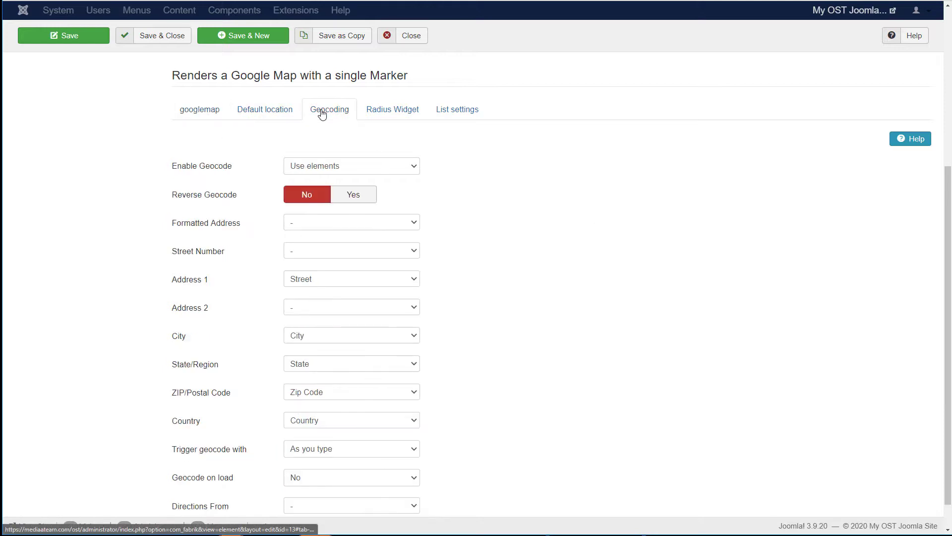
pyautogui.moveTo(177, 169)
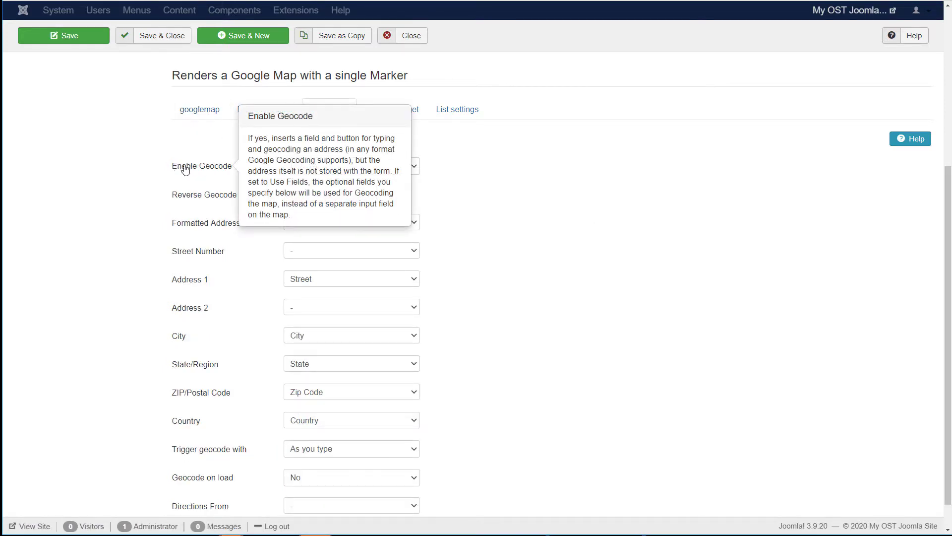
pyautogui.click(318, 170)
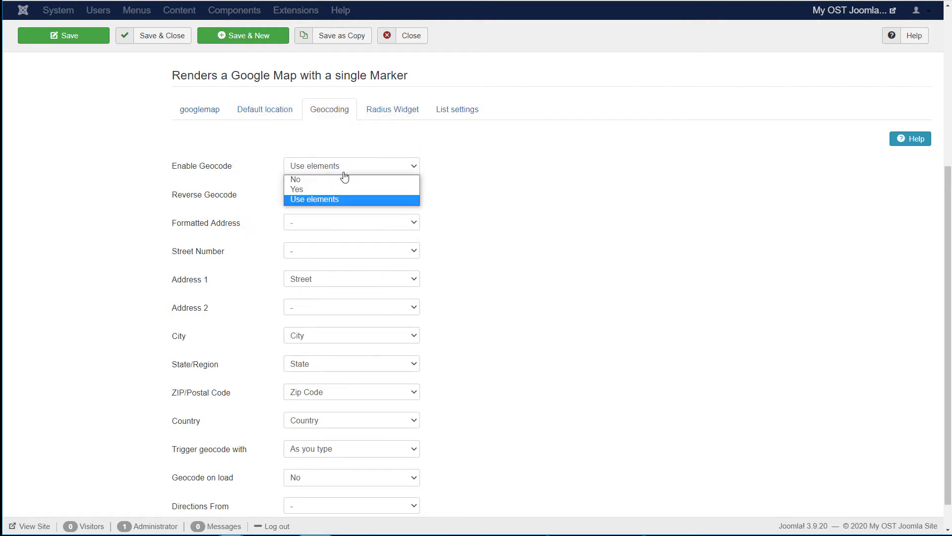
pyautogui.click(343, 199)
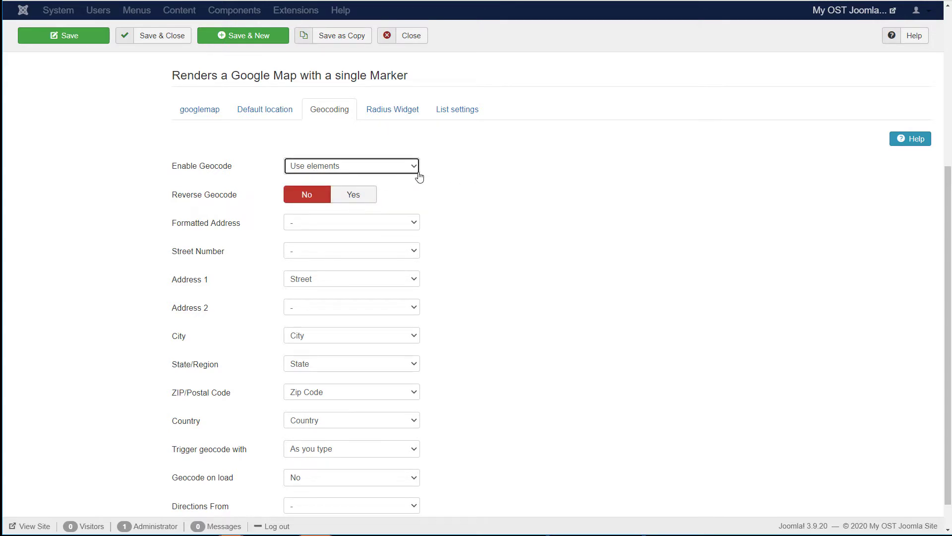
pyautogui.click(529, 197)
pyautogui.scroll(-1, 447, 209)
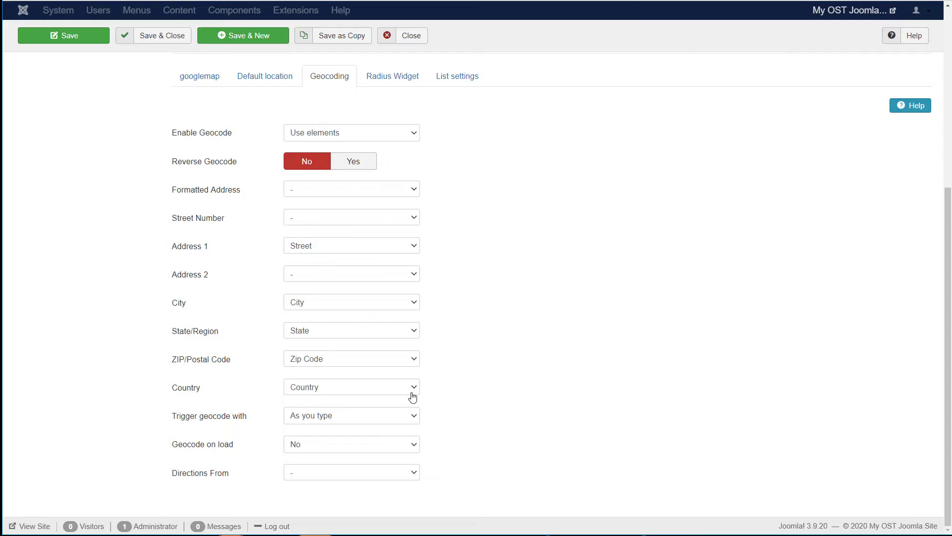
pyautogui.click(415, 419)
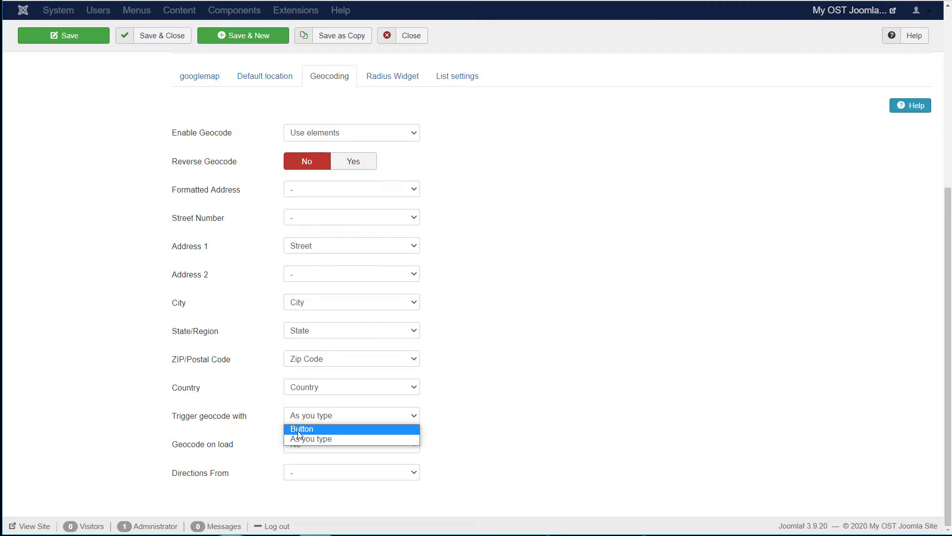
pyautogui.click(337, 439)
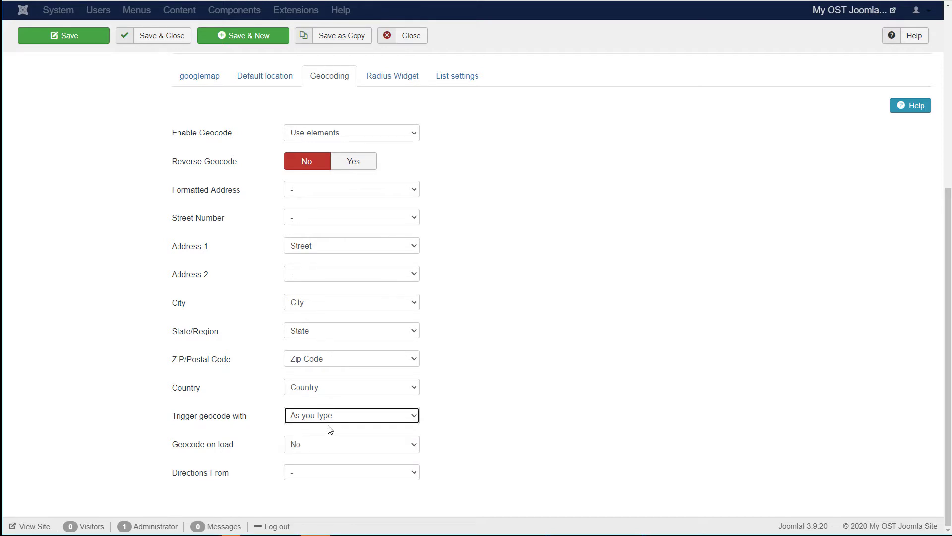
pyautogui.scroll(5, 511, 303)
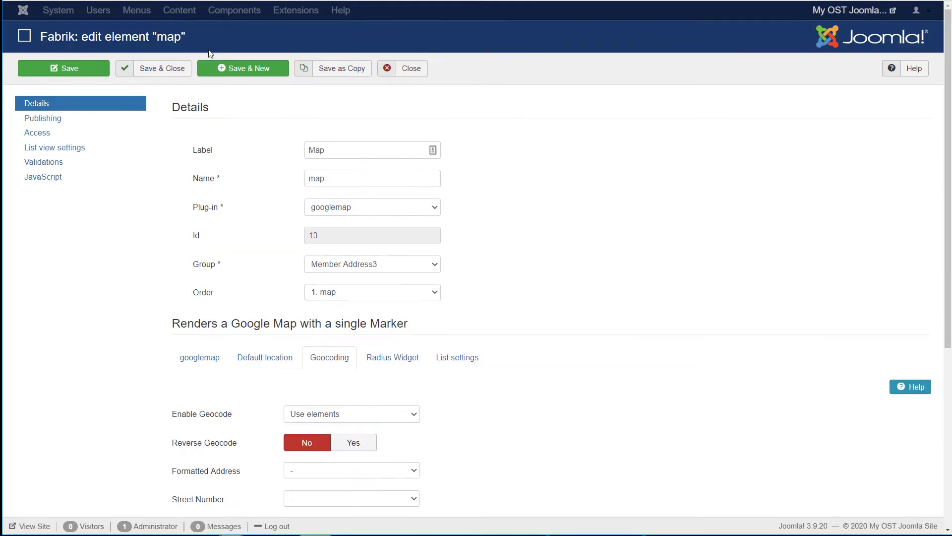
# Step: Save the map element, then paste the Google Maps API key into Fabrik's global Options and save
pyautogui.click(174, 69)
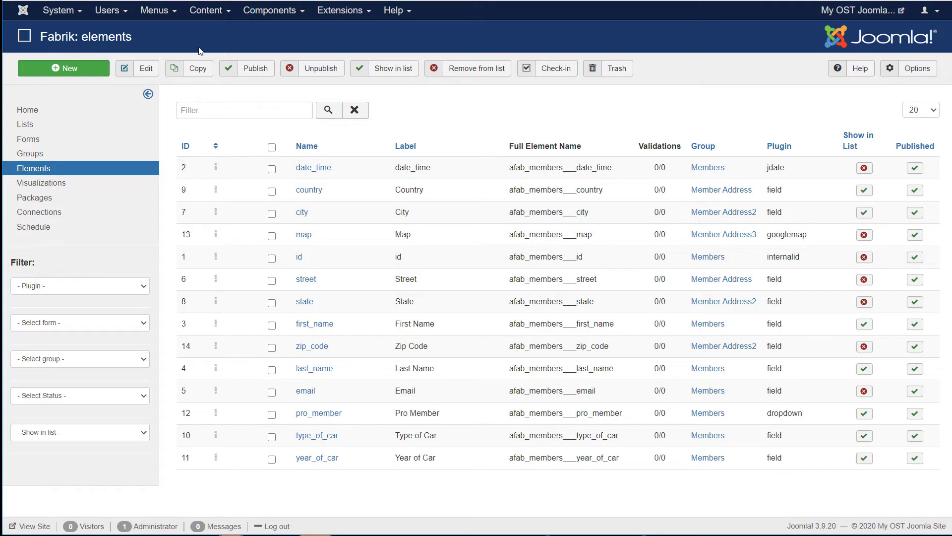
pyautogui.click(917, 69)
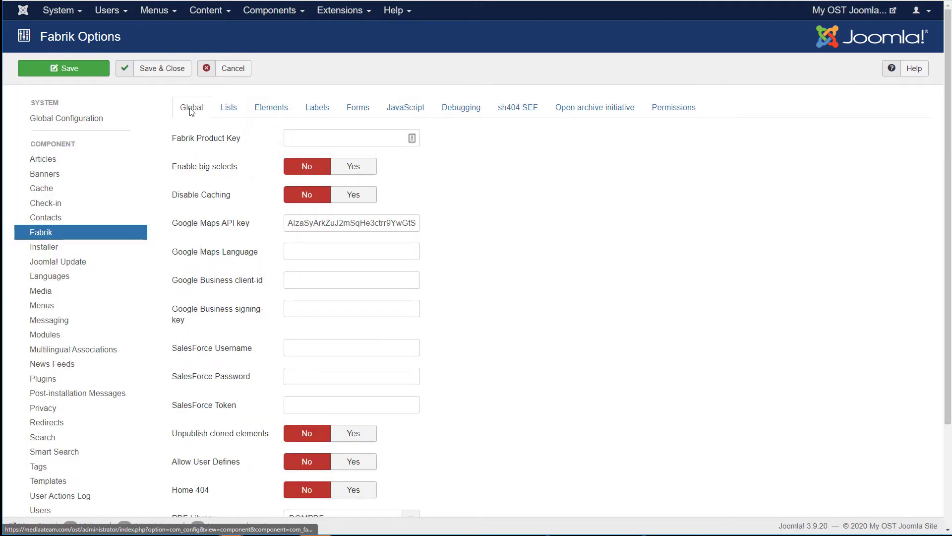
pyautogui.moveTo(187, 227)
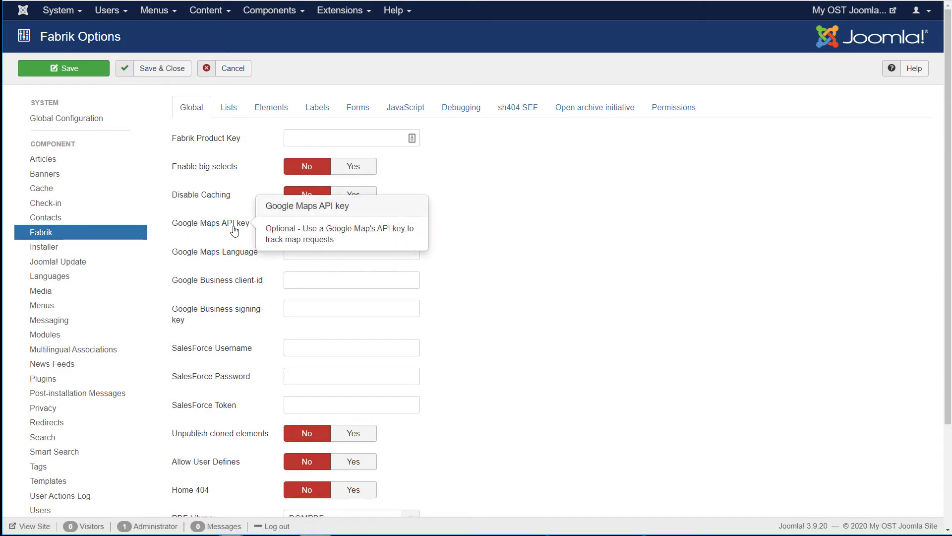
pyautogui.click(334, 227)
pyautogui.hotkey('ctrl', 'v')
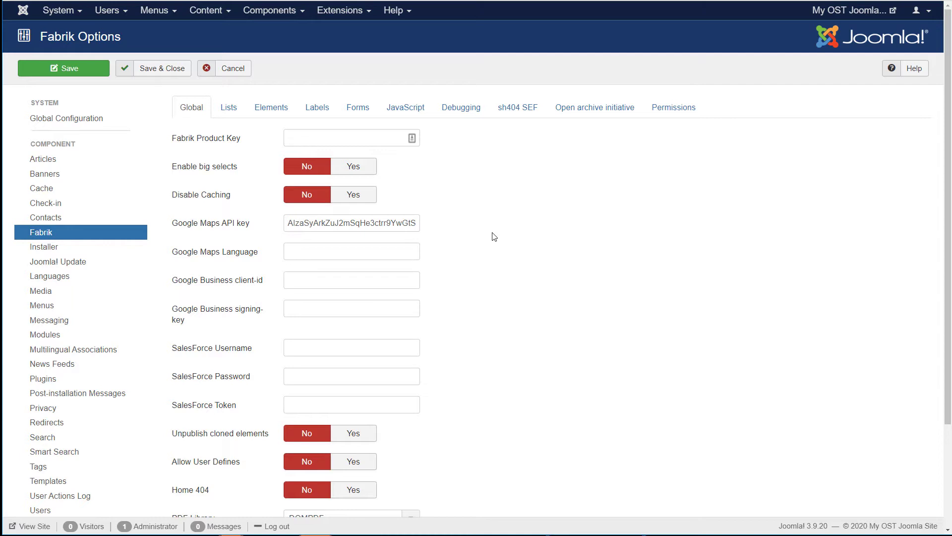
pyautogui.click(153, 68)
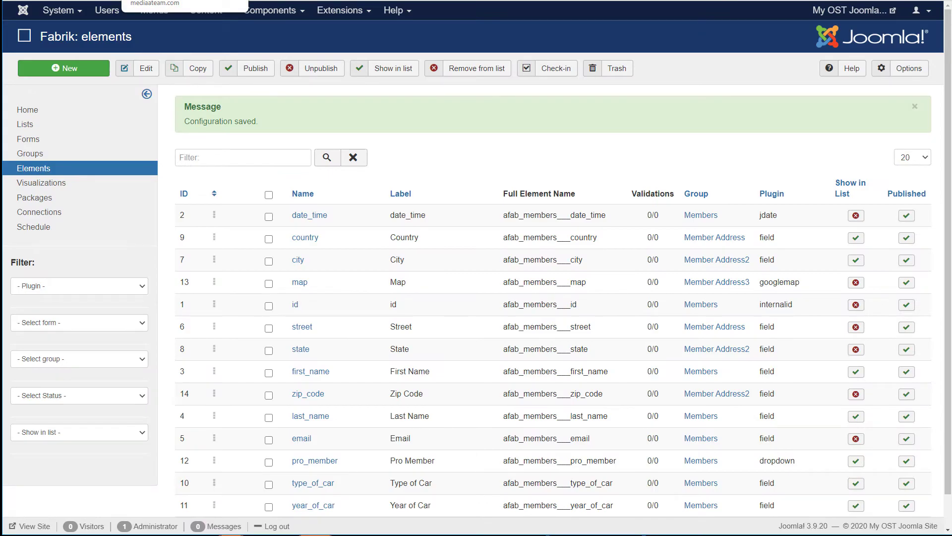
pyautogui.hotkey('ctrl', 'Tab')
# Step: Reload the Members list and log in with the saved username and password
pyautogui.scroll(-2, 561, 329)
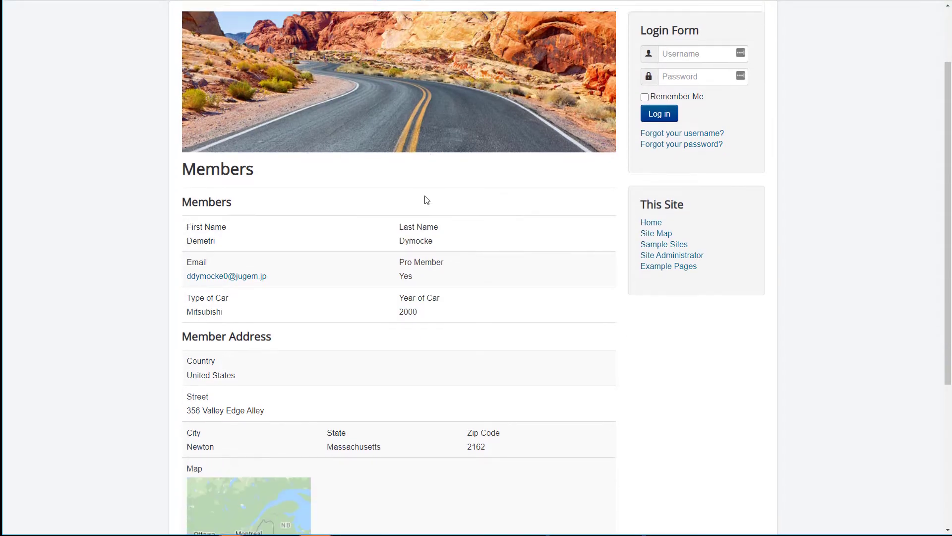
pyautogui.scroll(2, 426, 200)
pyautogui.click(400, 82)
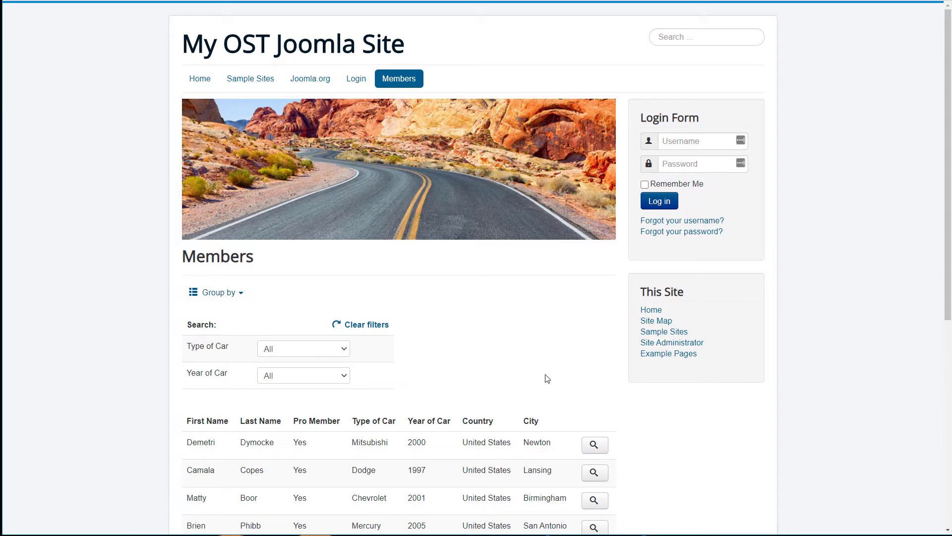
pyautogui.scroll(-3, 547, 377)
pyautogui.scroll(3, 549, 376)
pyautogui.click(694, 141)
pyautogui.click(685, 164)
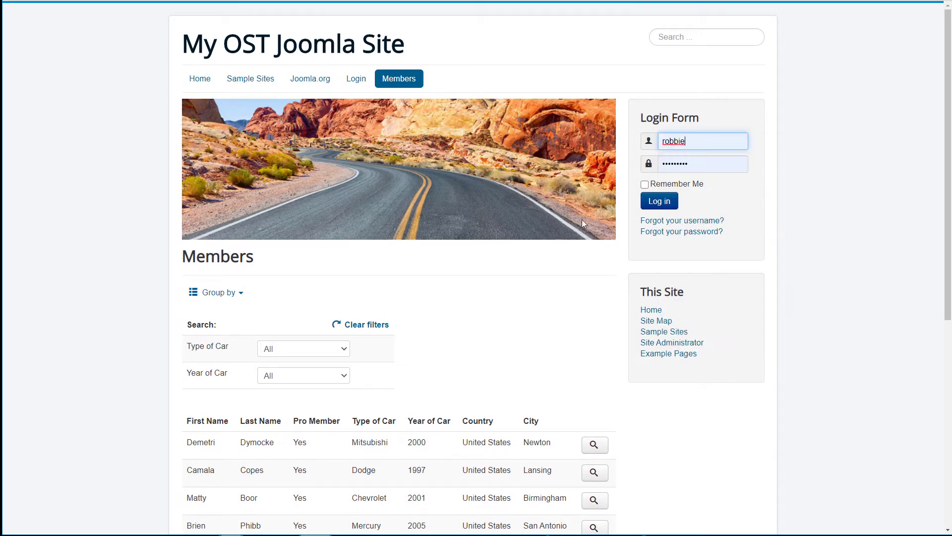
pyautogui.click(669, 202)
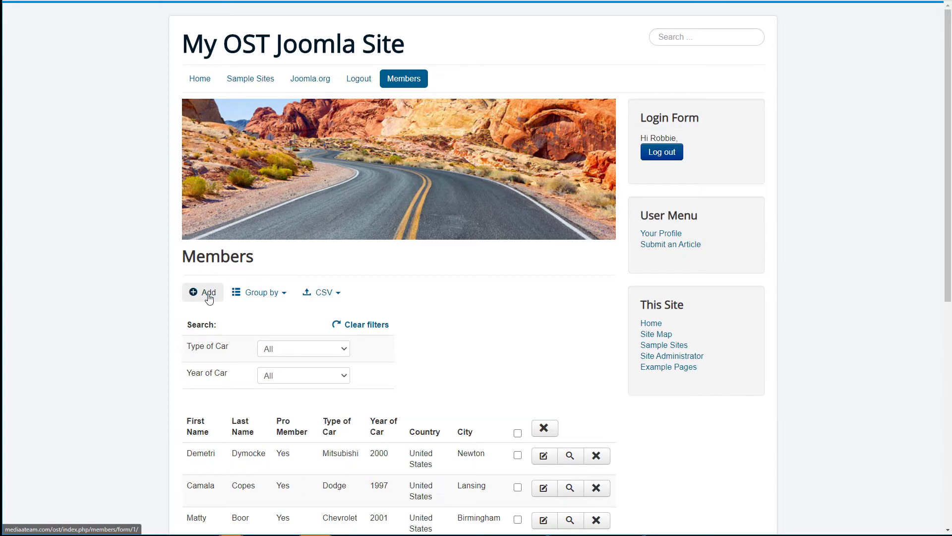
# Step: Start a new member entry with the member's name, email, car type Infiniti and year 2015
pyautogui.click(208, 298)
pyautogui.click(304, 359)
pyautogui.write('Donald')
pyautogui.press('Tab')
pyautogui.write('Duck')
pyautogui.press('Tab')
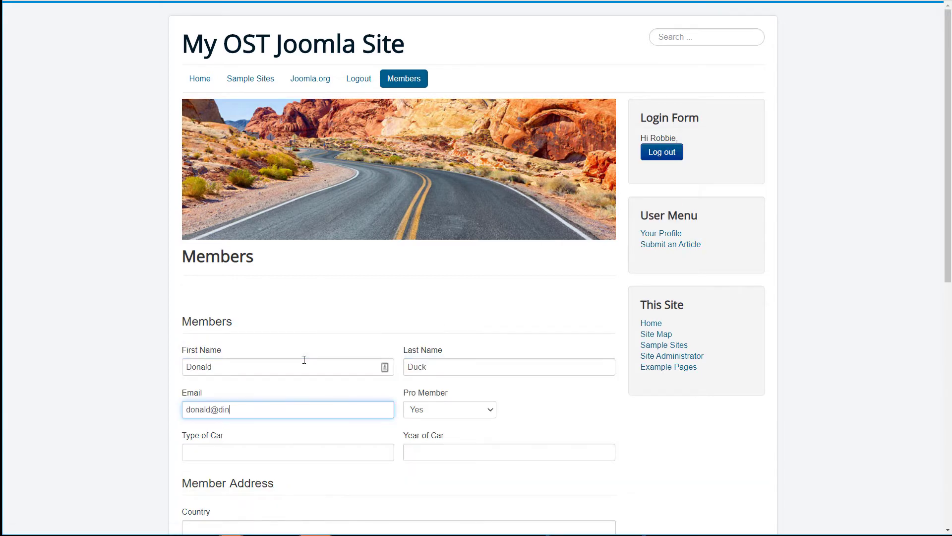
pyautogui.press('Tab')
pyautogui.press('Tab')
pyautogui.write('Infiniti')
pyautogui.press('Tab')
pyautogui.write('2015')
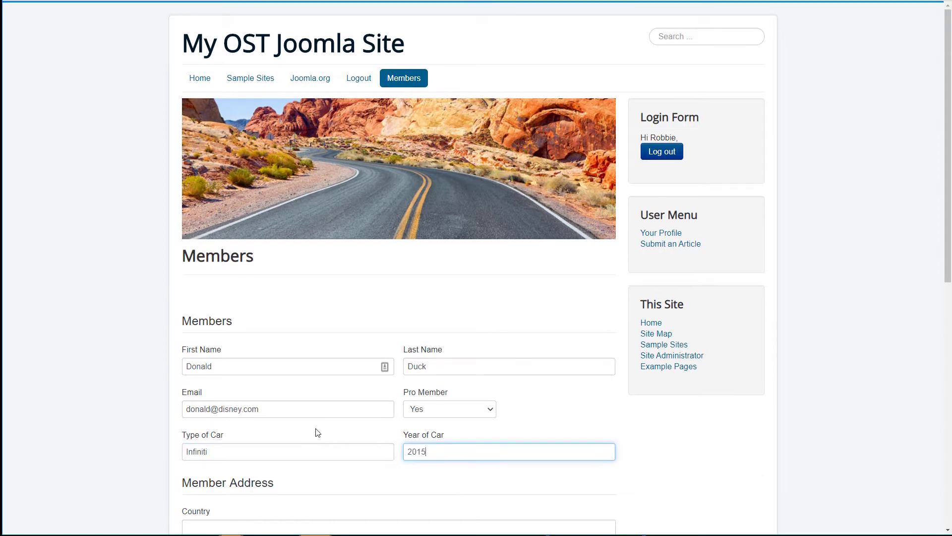
pyautogui.scroll(-8, 317, 432)
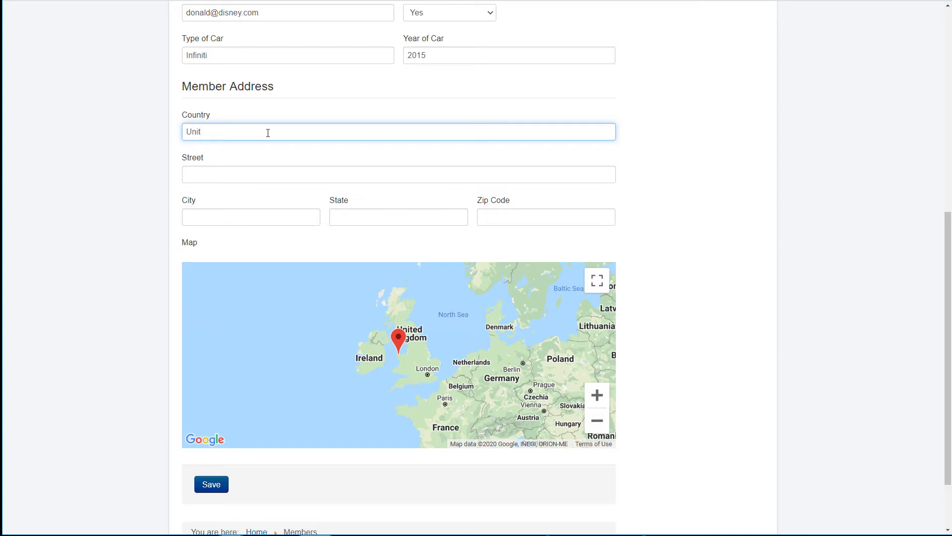
# Step: Correct the country name and enter the member's street address, city, state and zip code
pyautogui.press('BackSpace')
pyautogui.write('tates')
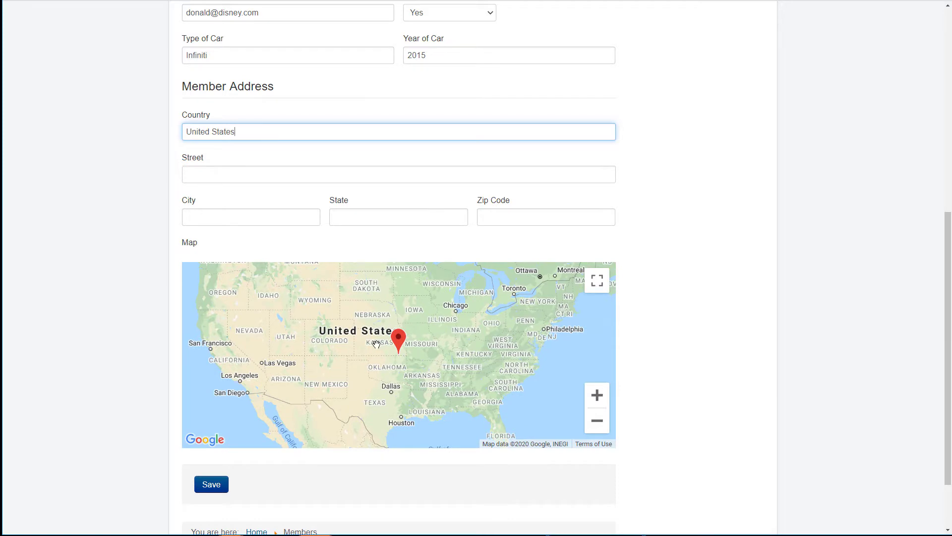
pyautogui.click(249, 176)
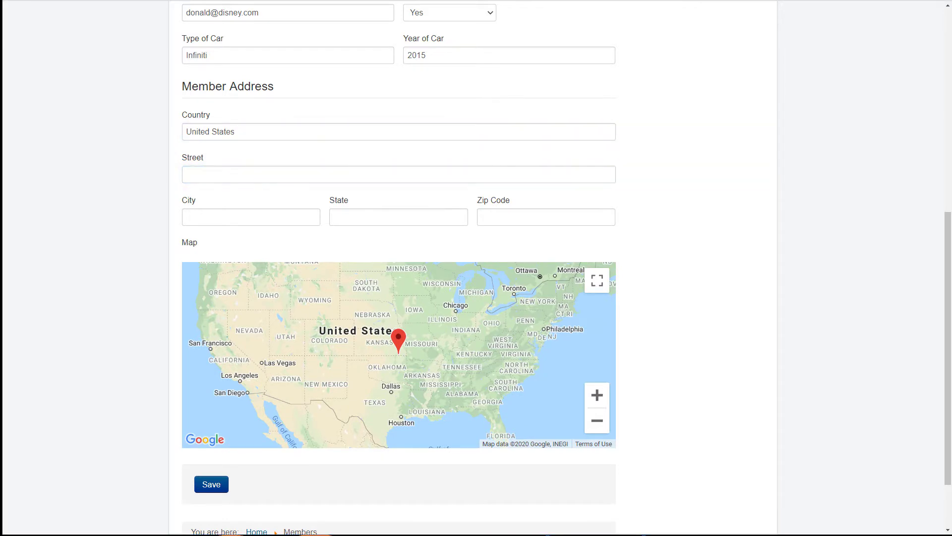
pyautogui.click(285, 174)
pyautogui.write('1100 Congress Ave.')
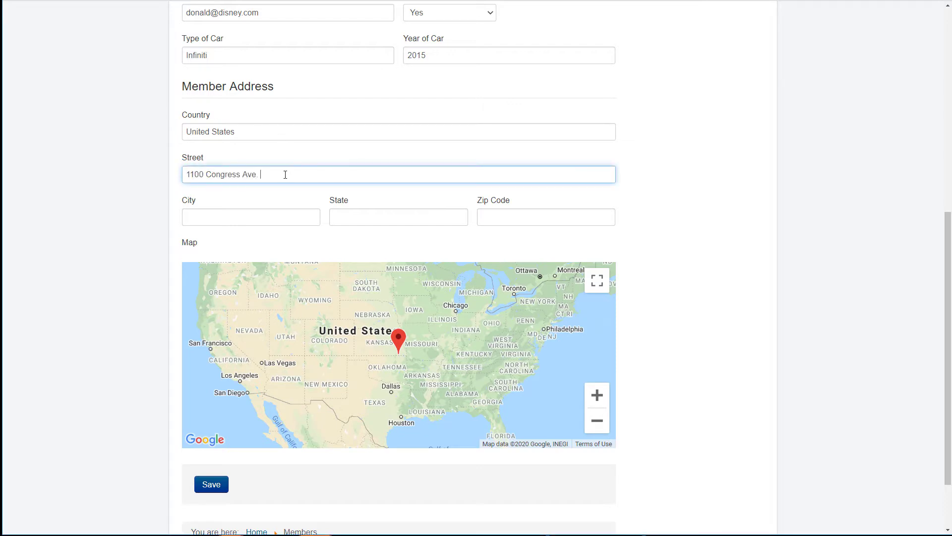
pyautogui.click(293, 217)
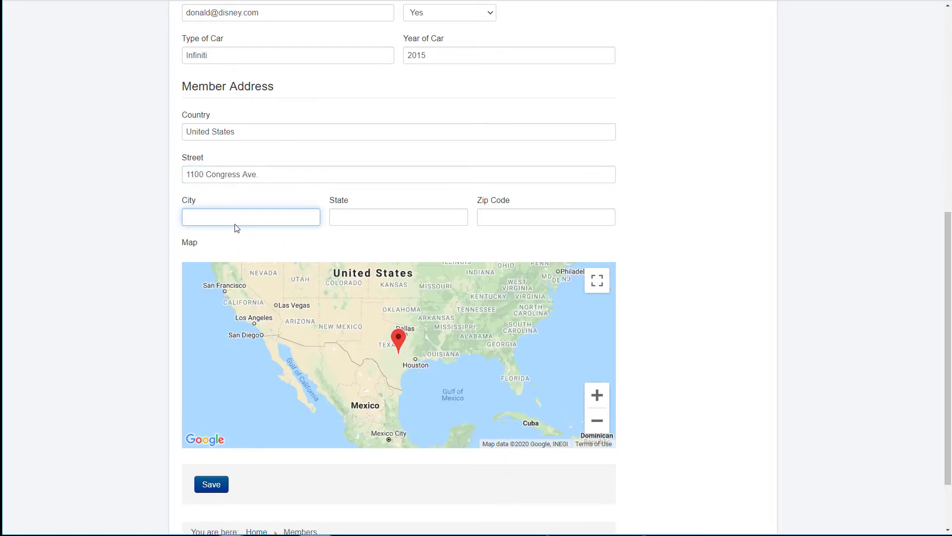
pyautogui.write('Austin')
pyautogui.press('Tab')
pyautogui.write('Texas')
pyautogui.press('Tab')
pyautogui.write('78701')
pyautogui.press('Tab')
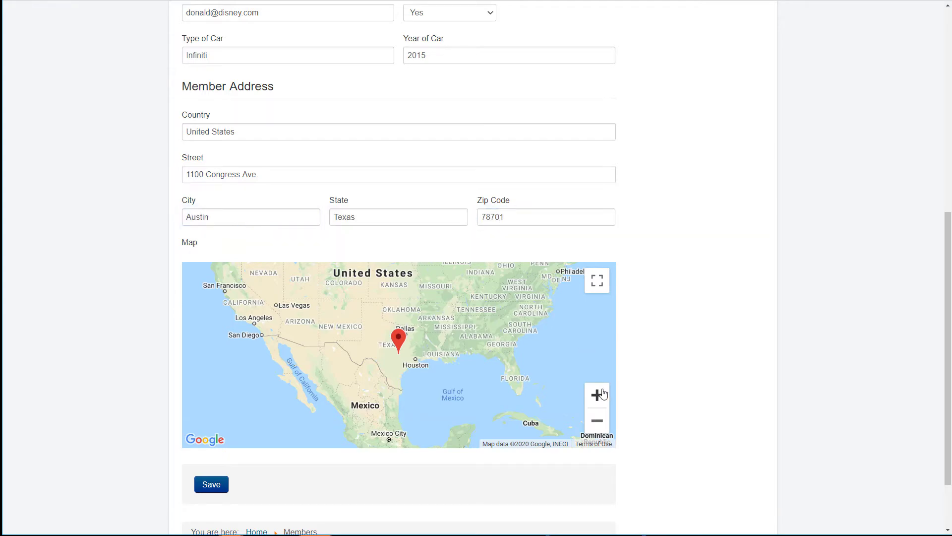
# Step: Zoom the map down to street level on the address pin and save the member
pyautogui.click(598, 394)
pyautogui.click(603, 393)
pyautogui.click(603, 394)
pyautogui.click(603, 393)
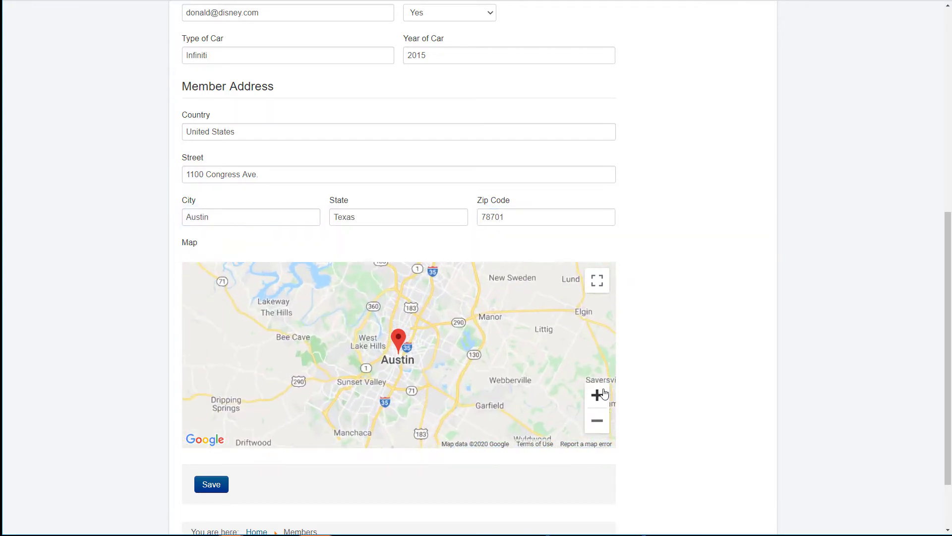
pyautogui.click(603, 393)
pyautogui.click(603, 393)
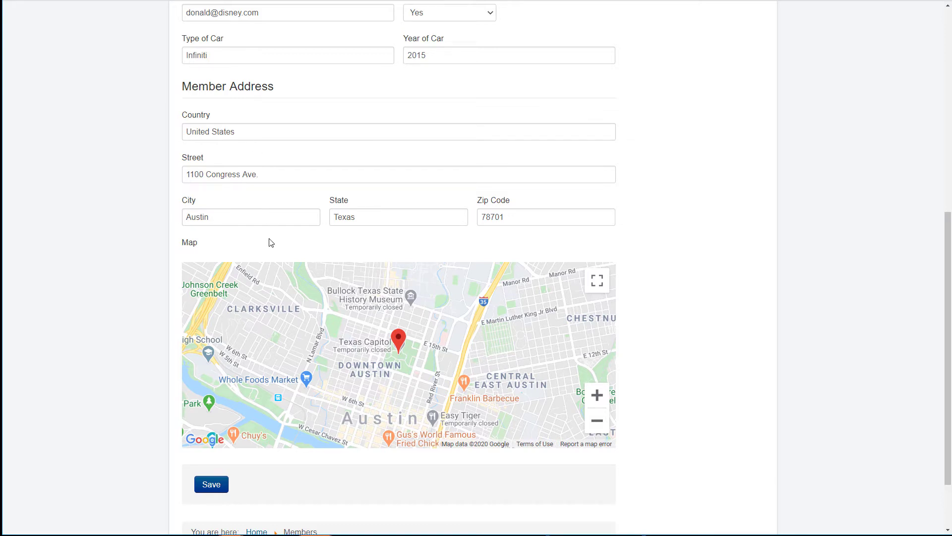
pyautogui.click(217, 490)
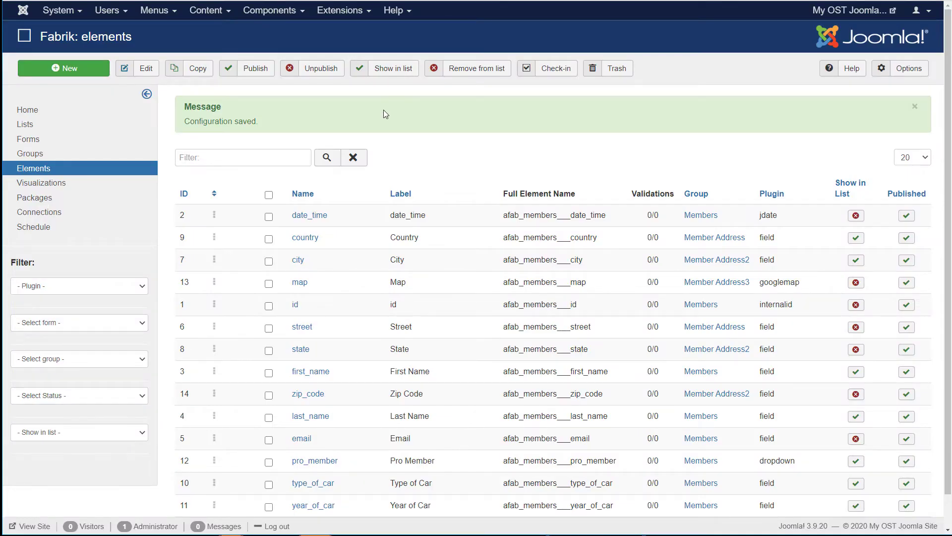
# Step: Create a new Fabrik visualization labelled 'Member Map' using the googlemap plug-in
pyautogui.click(46, 189)
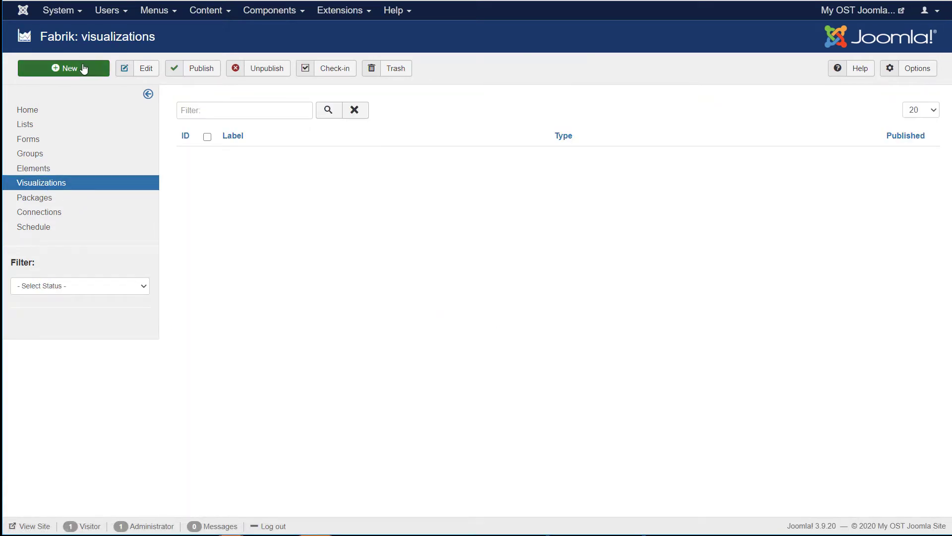
pyautogui.click(82, 69)
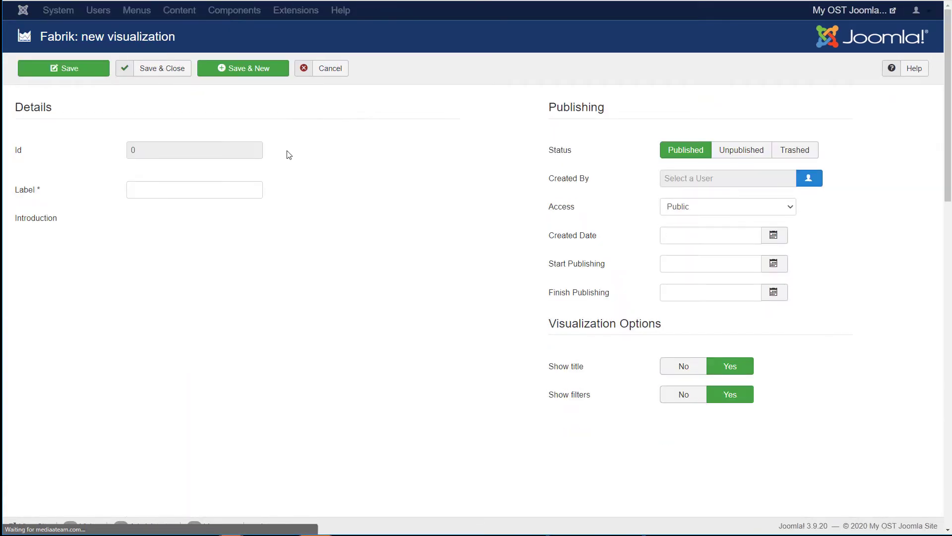
pyautogui.click(198, 190)
pyautogui.write('Member Map')
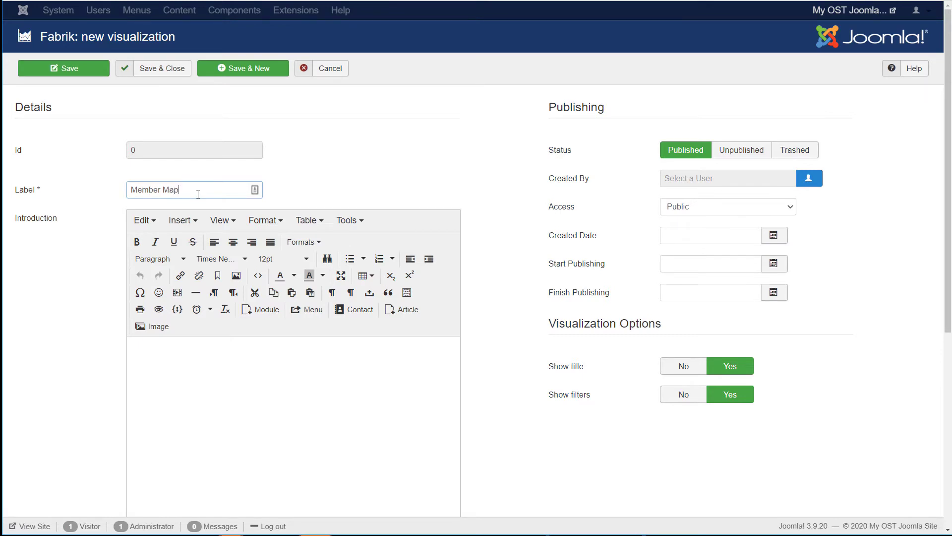
pyautogui.scroll(-6, 306, 346)
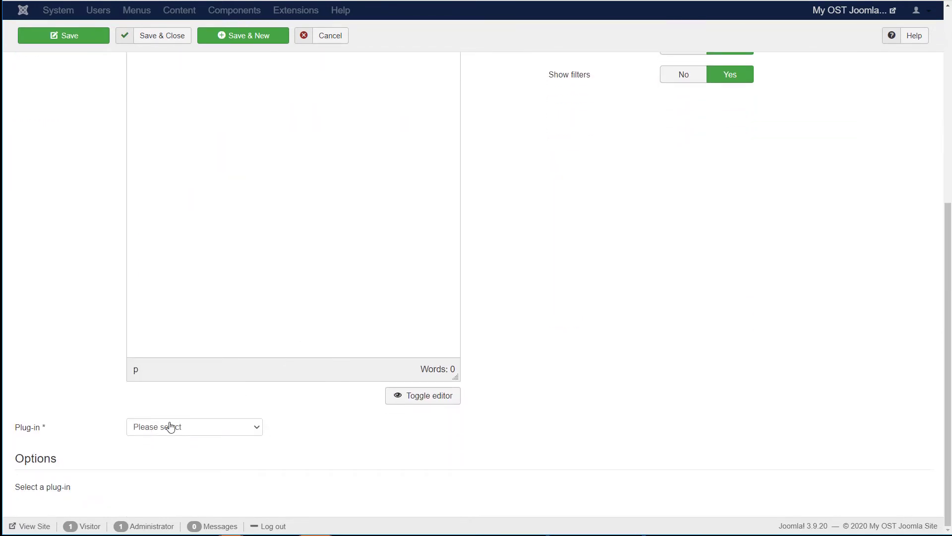
pyautogui.click(170, 427)
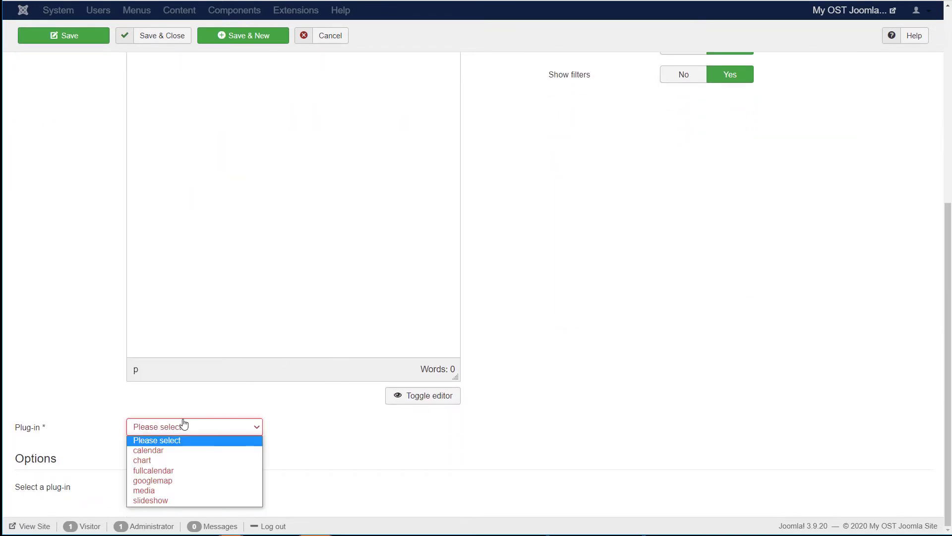
pyautogui.click(199, 482)
# Step: Set the visualization's source list to Members and save it
pyautogui.scroll(-4, 580, 324)
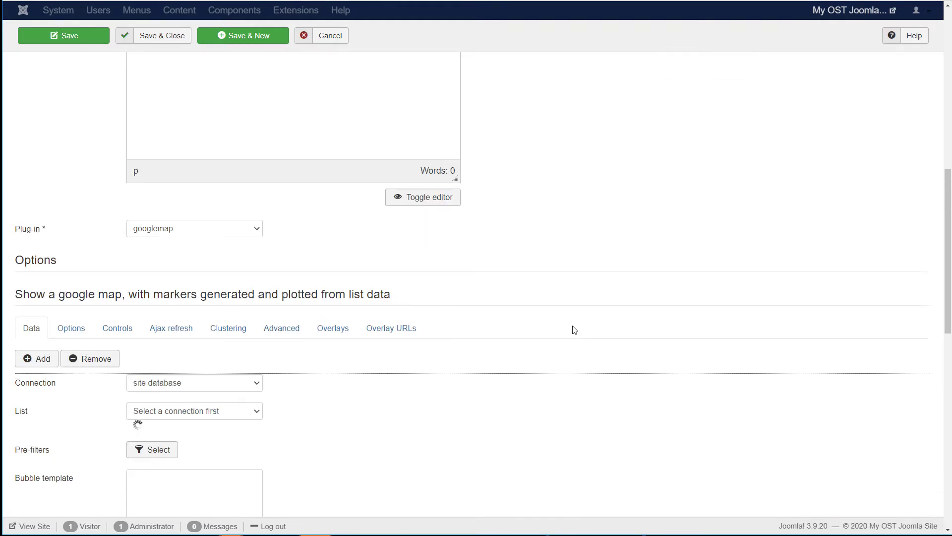
pyautogui.scroll(-3, 575, 330)
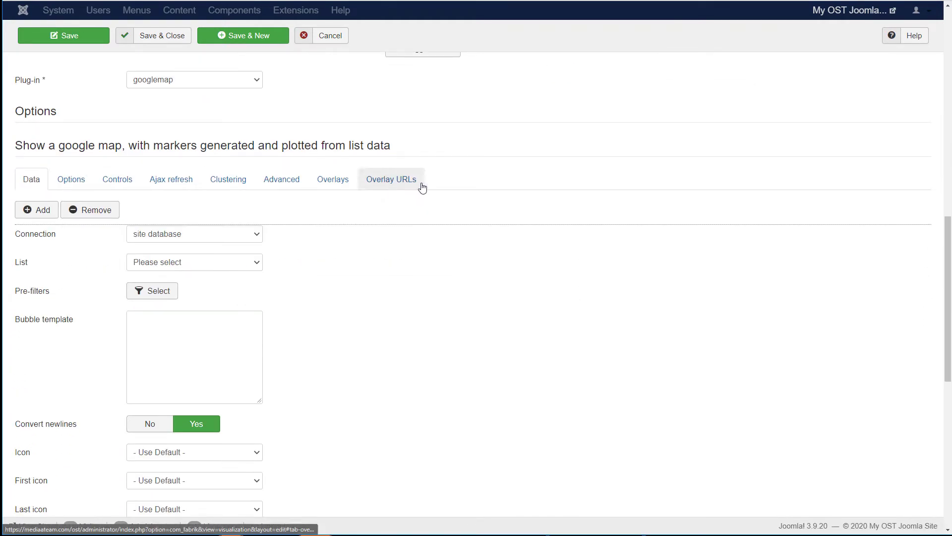
pyautogui.scroll(-1, 469, 250)
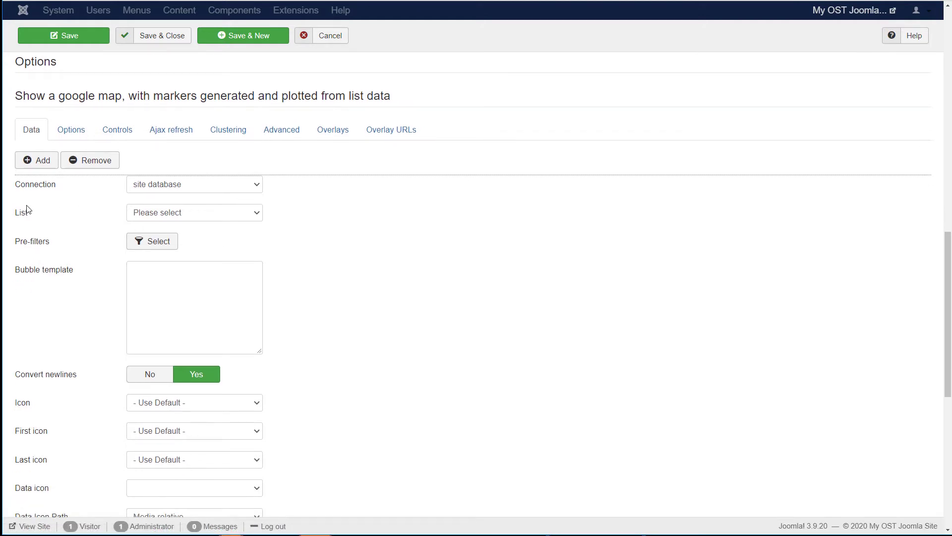
pyautogui.click(185, 217)
pyautogui.click(178, 237)
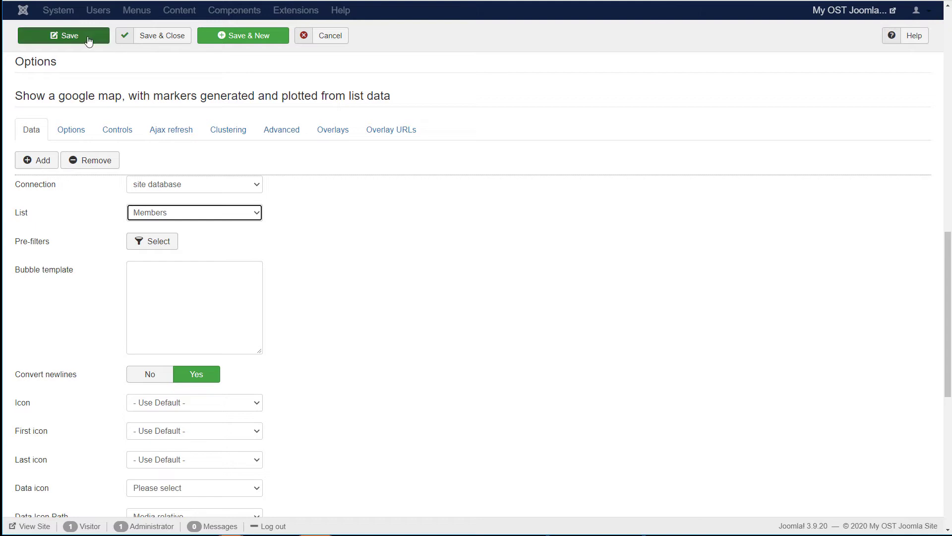
pyautogui.click(151, 46)
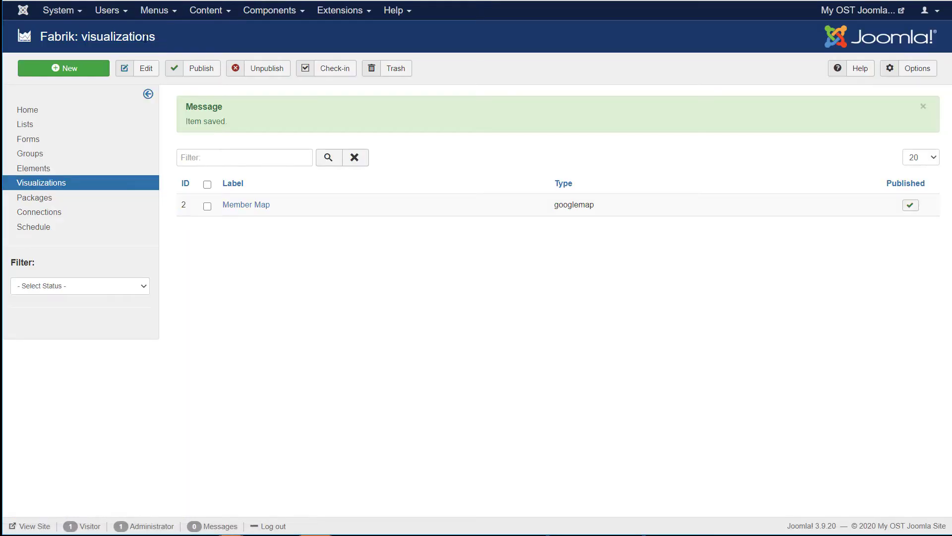
# Step: Start a new Top menu item titled 'Member Map'
pyautogui.click(148, 10)
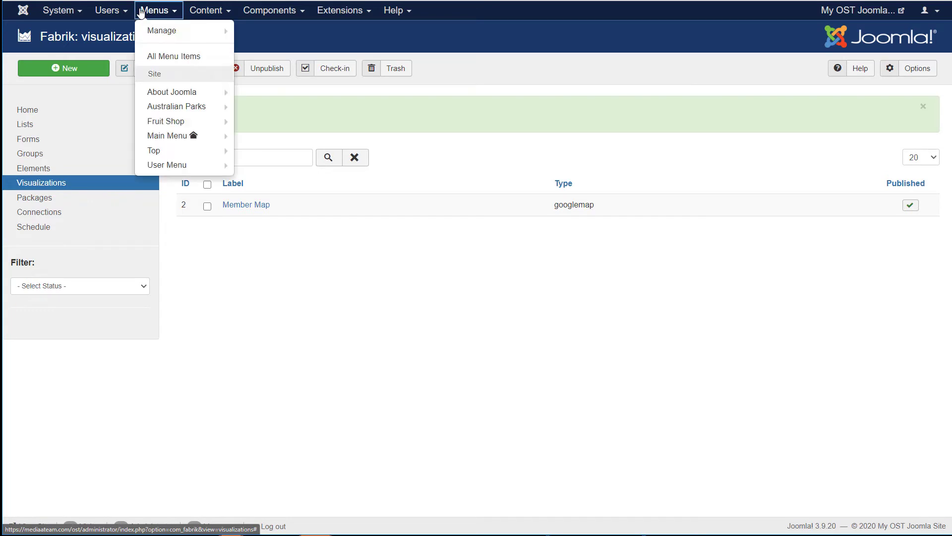
pyautogui.click(196, 151)
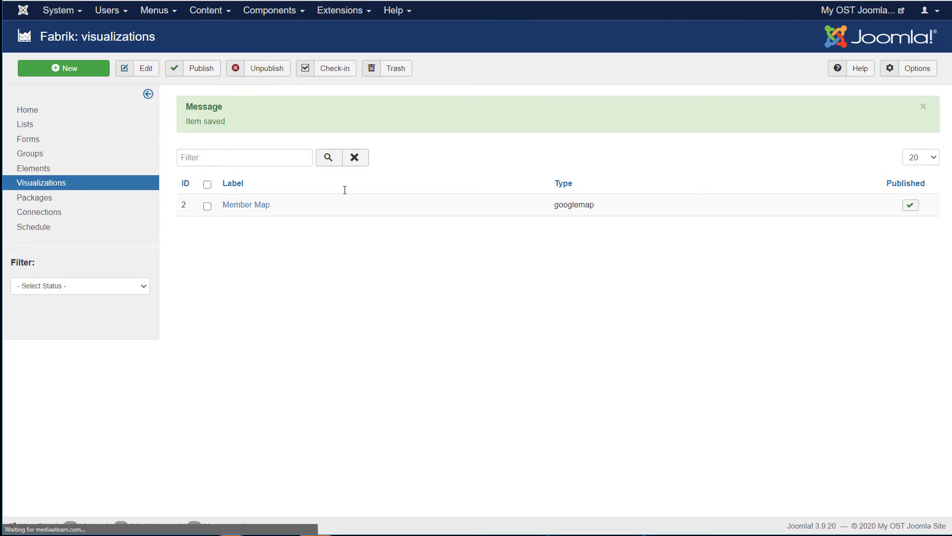
pyautogui.click(91, 68)
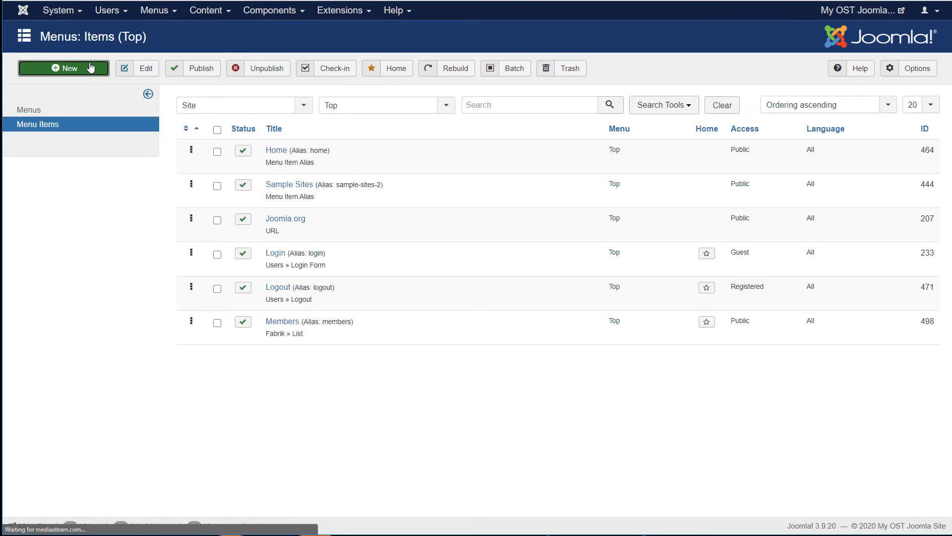
pyautogui.click(210, 107)
pyautogui.write('Member')
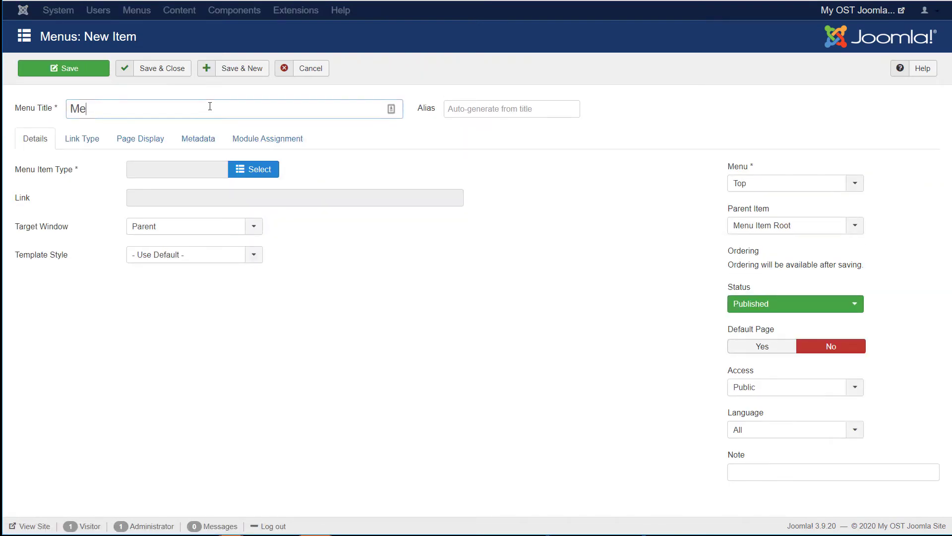
pyautogui.write(' Map')
# Step: Make the item a Fabrik » Visualization page linked to Member Map and save it
pyautogui.click(259, 171)
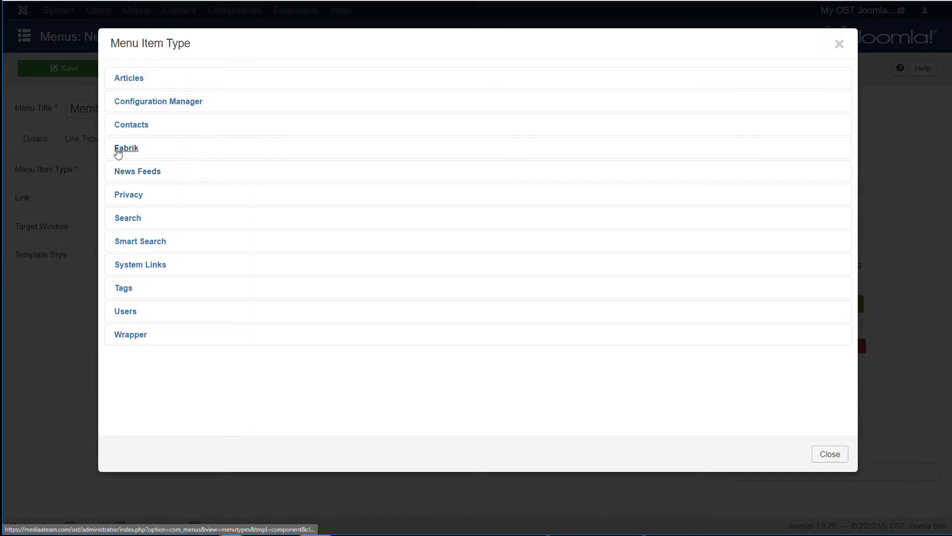
pyautogui.click(118, 151)
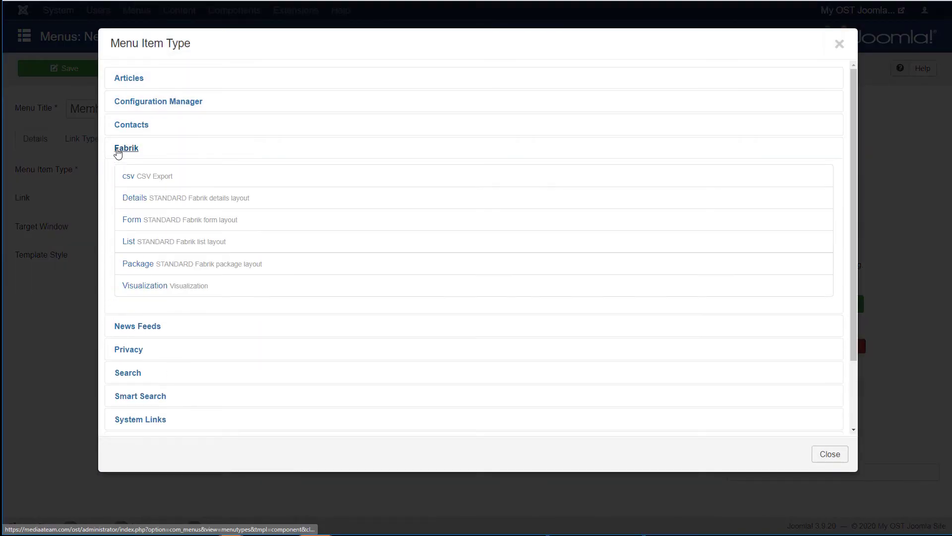
pyautogui.click(141, 286)
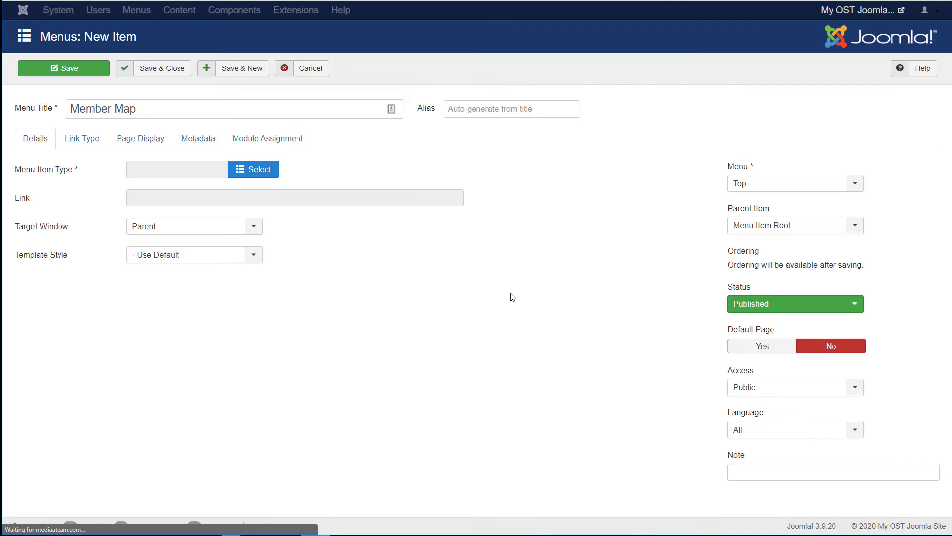
pyautogui.click(253, 198)
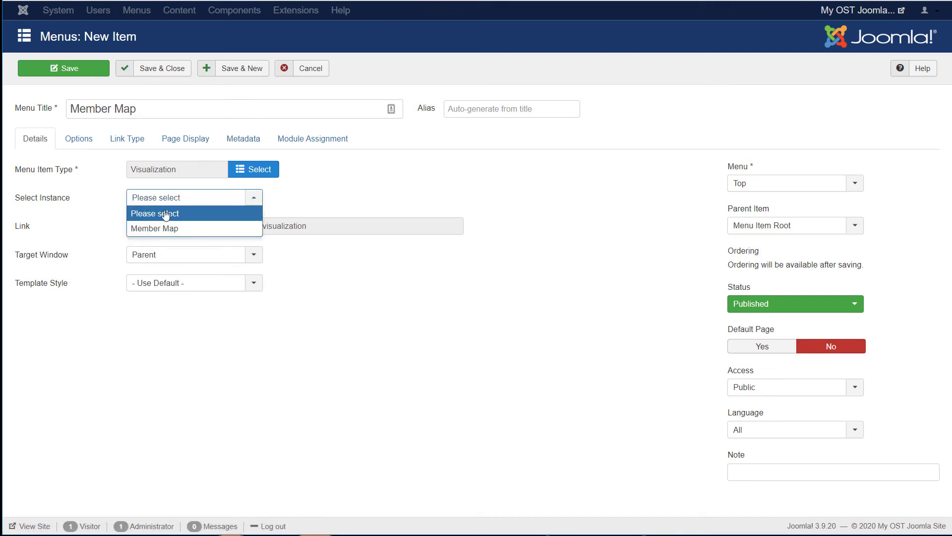
pyautogui.click(161, 228)
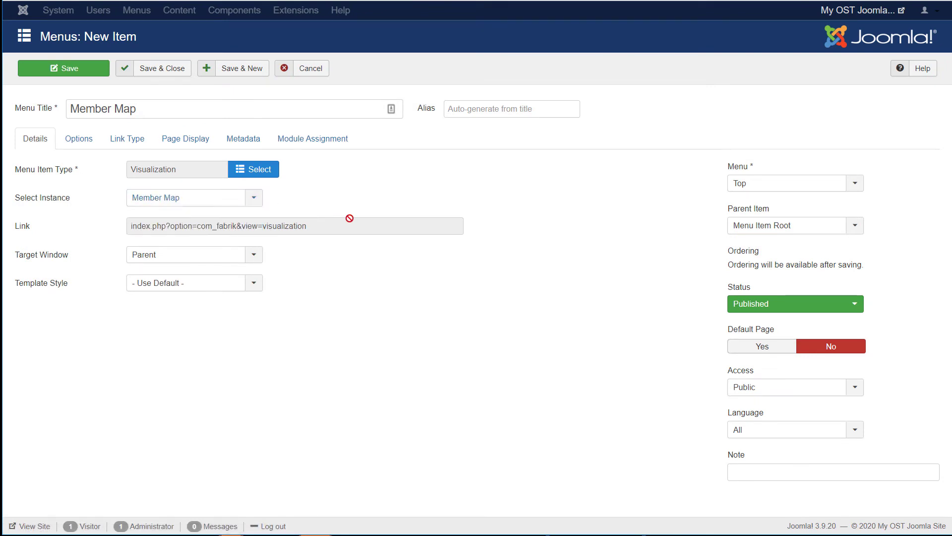
pyautogui.click(152, 70)
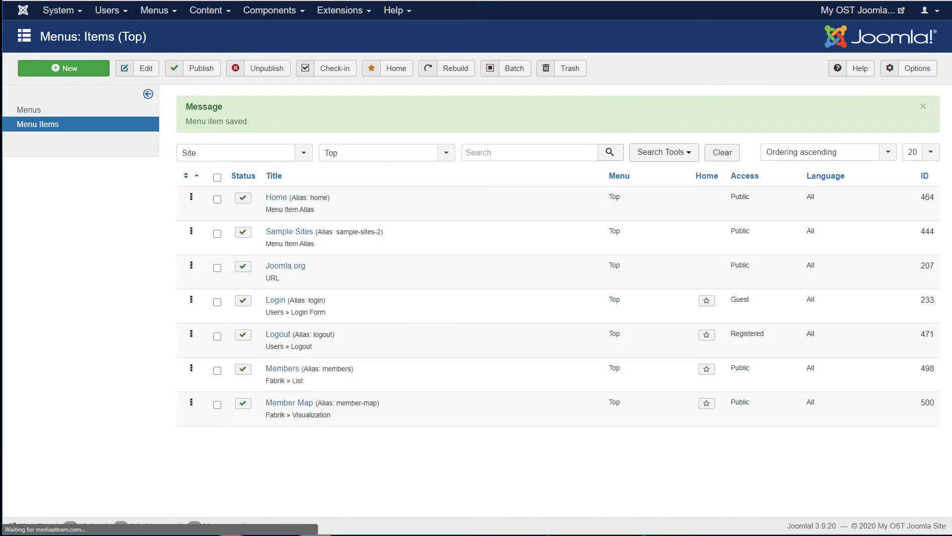
# Step: Reload the site, open Member Map, and inspect several marker info bubbles, including Montana
pyautogui.hotkey('ctrl', 'Tab')
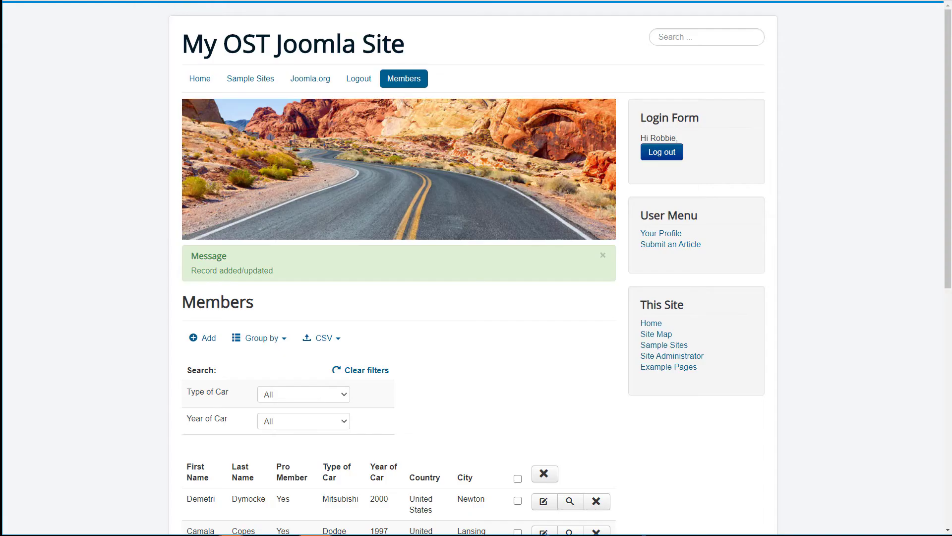
pyautogui.press('F5')
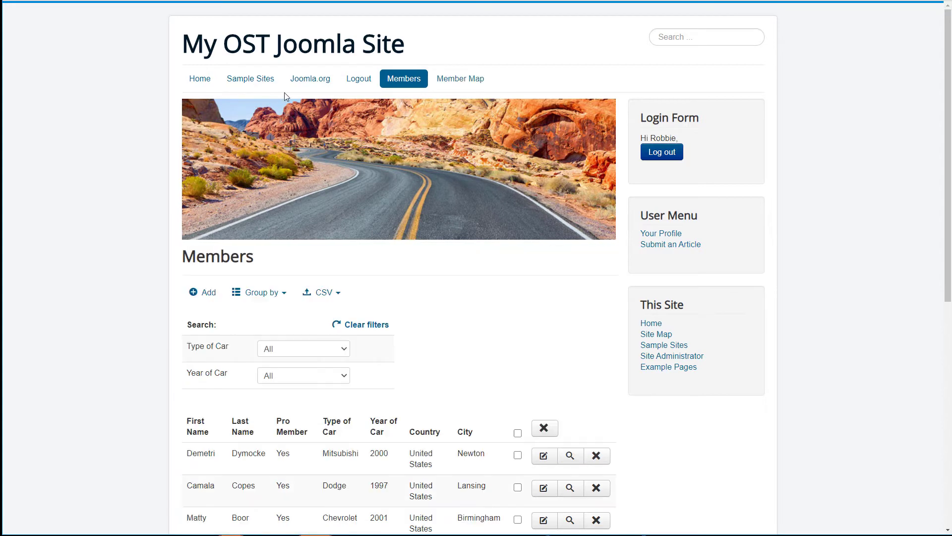
pyautogui.click(465, 82)
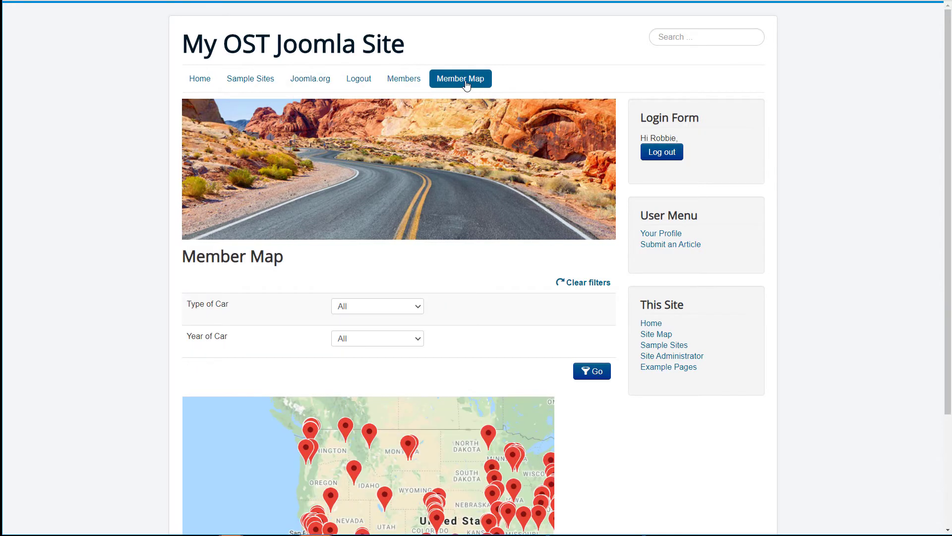
pyautogui.scroll(-3, 605, 381)
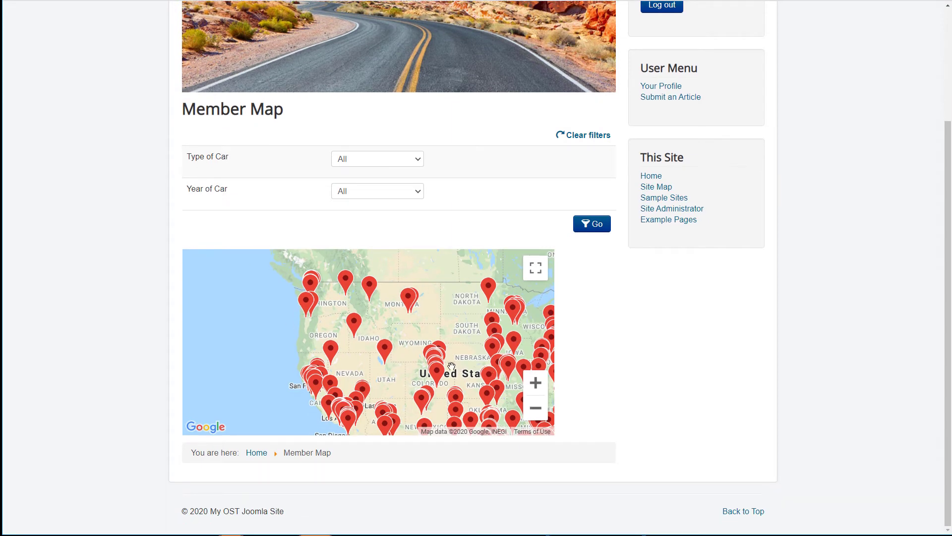
pyautogui.click(385, 348)
pyautogui.click(355, 324)
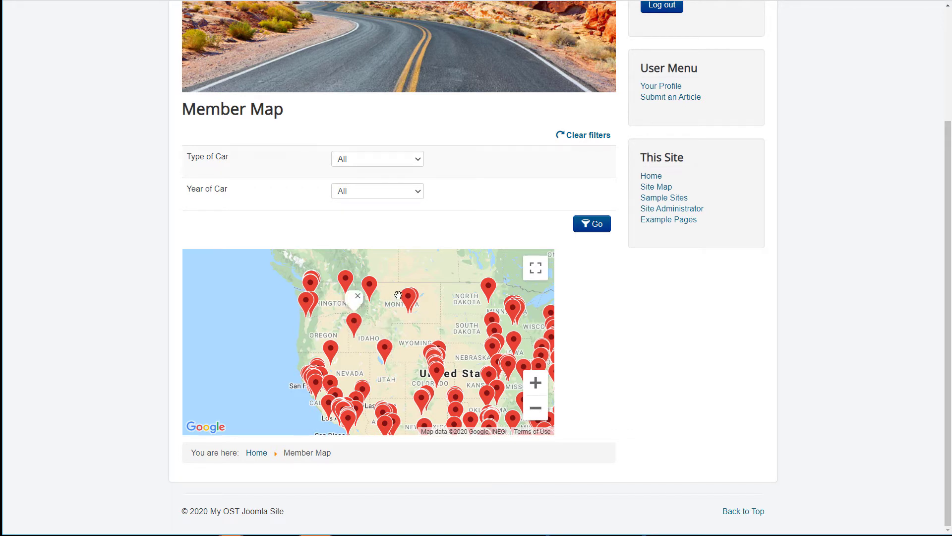
pyautogui.click(407, 297)
pyautogui.moveTo(494, 353); pyautogui.dragTo(341, 270)
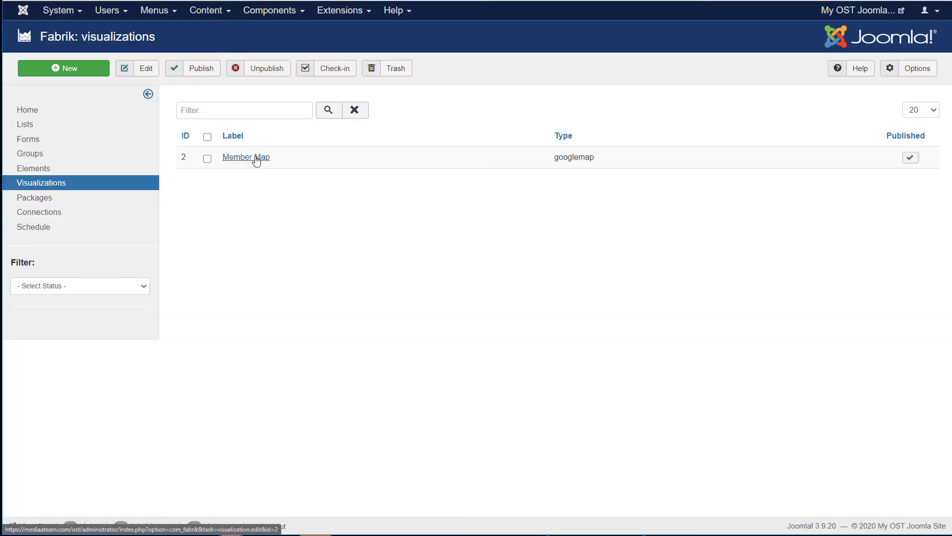
# Step: Open the Member Map visualization's pre-filters and add a new AND filter row
pyautogui.click(256, 160)
pyautogui.scroll(-10, 279, 189)
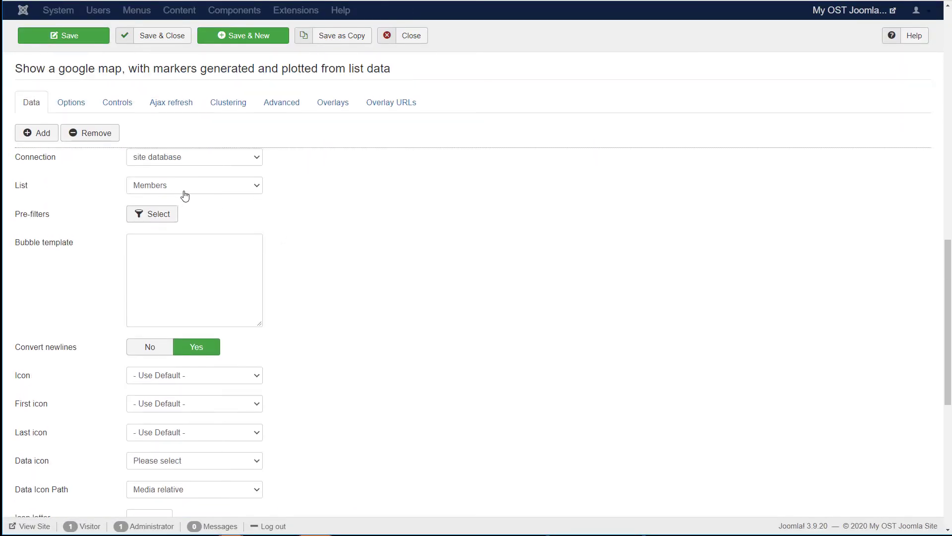
pyautogui.click(167, 214)
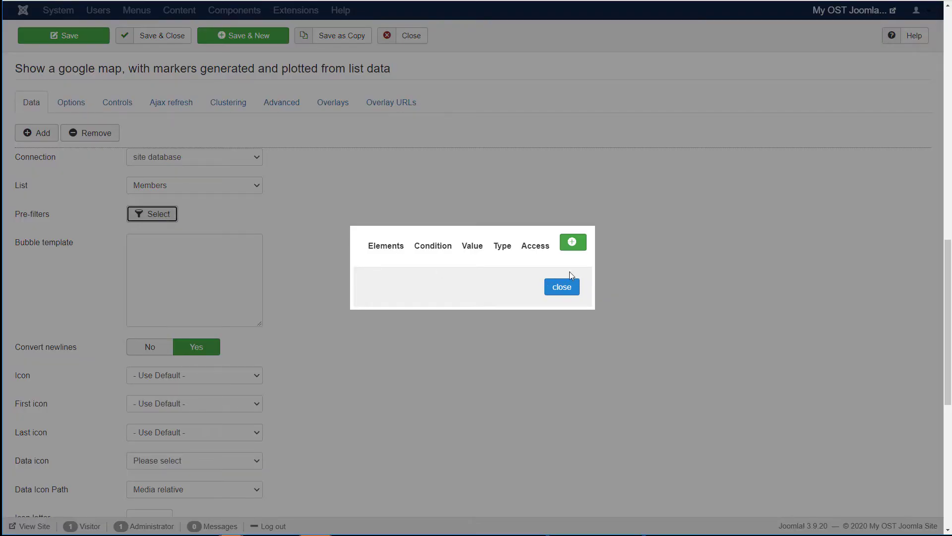
pyautogui.click(572, 242)
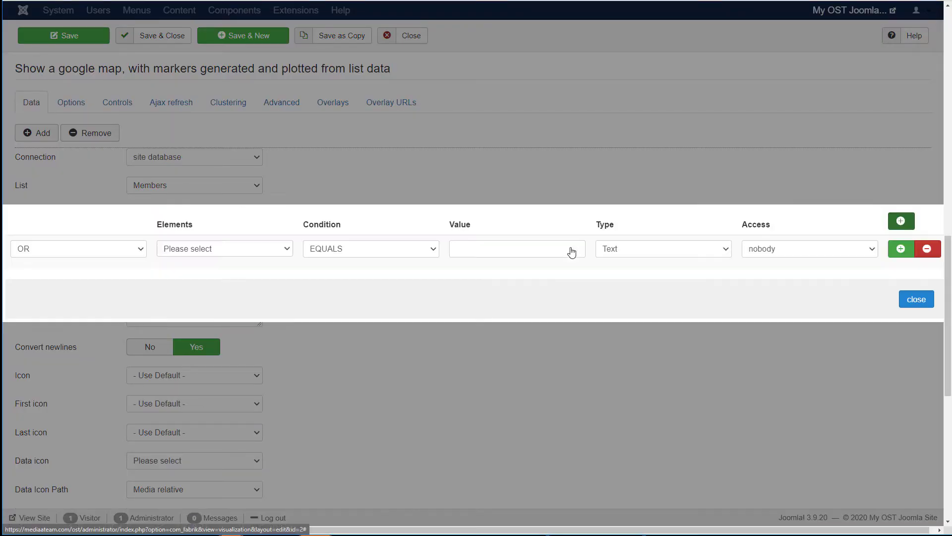
pyautogui.click(144, 249)
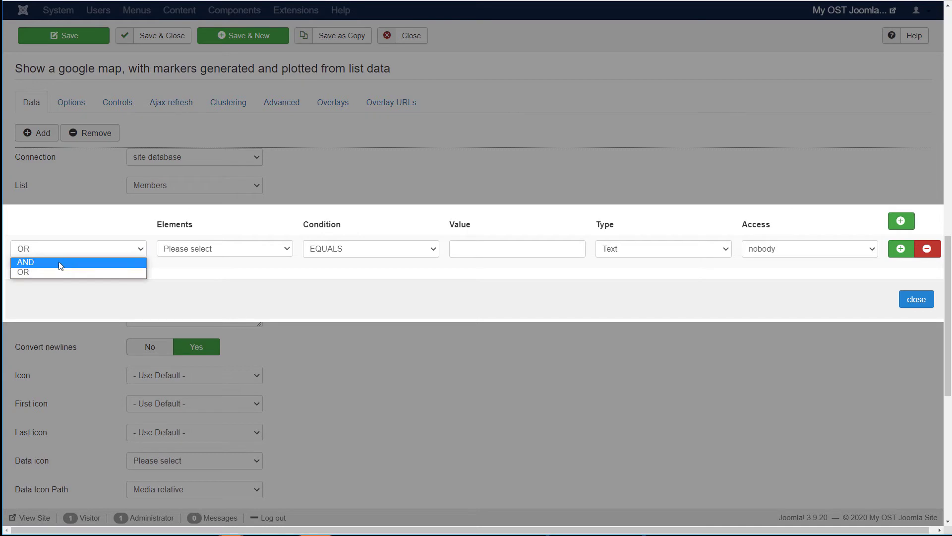
pyautogui.click(58, 264)
# Step: Set the filter to Pro Member EQUALS N with Public access
pyautogui.click(208, 248)
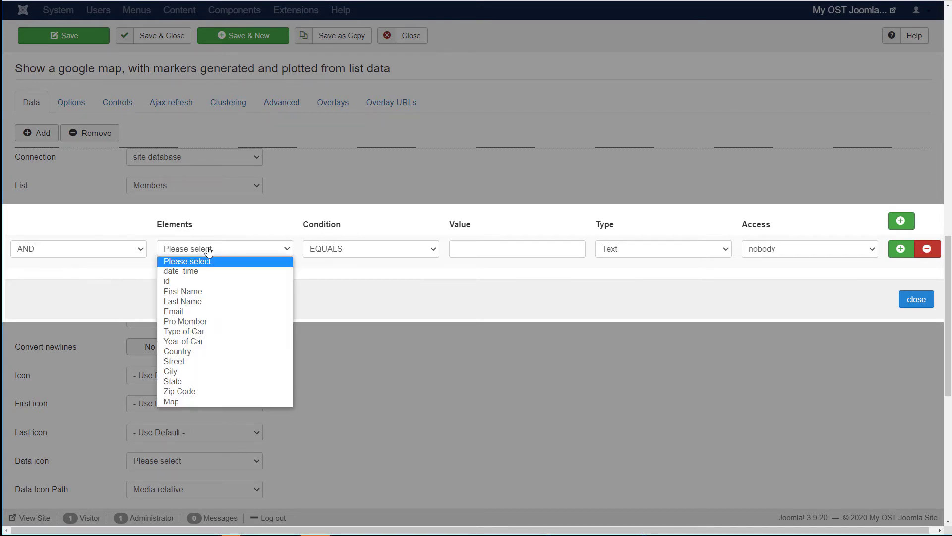
pyautogui.click(201, 322)
pyautogui.click(492, 245)
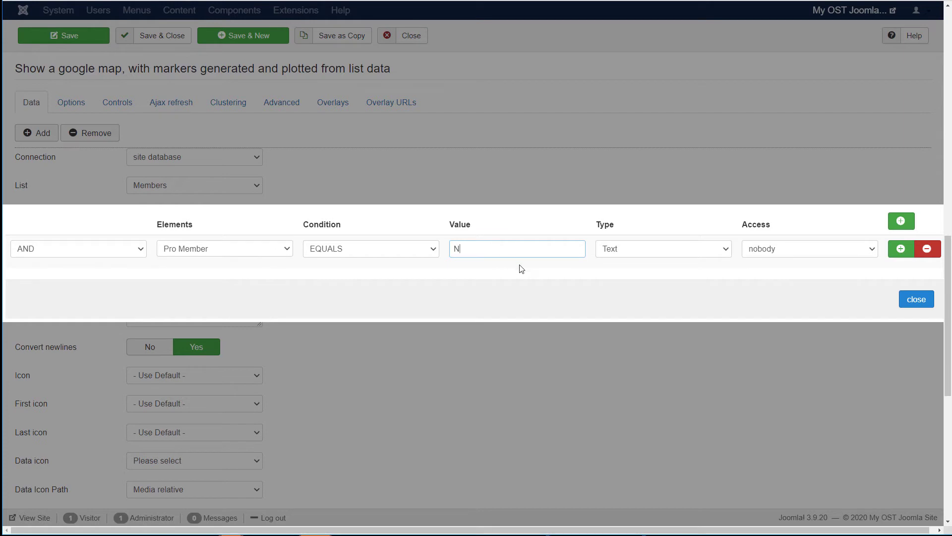
pyautogui.click(769, 252)
pyautogui.click(776, 272)
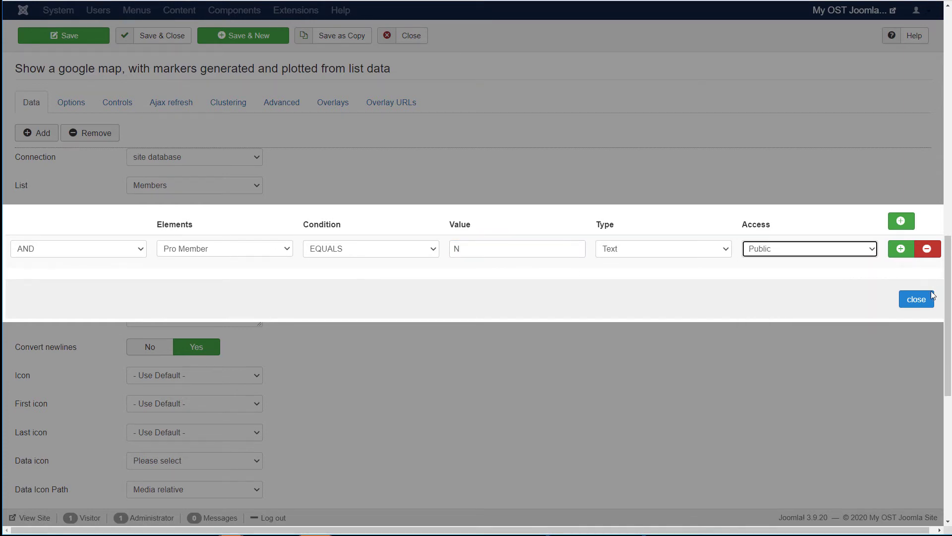
pyautogui.click(916, 299)
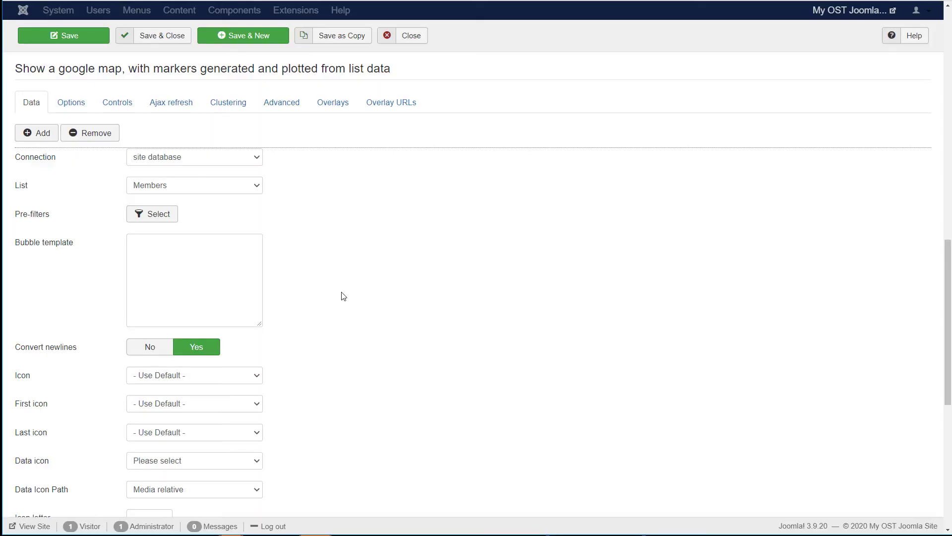
# Step: Save the visualization, reopen the pre-filters and select the N value for replacement
pyautogui.click(83, 42)
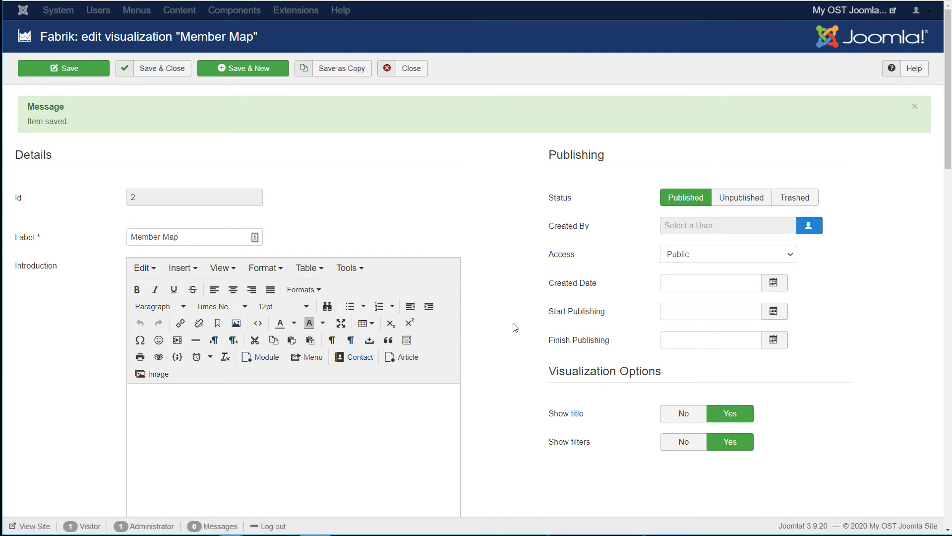
pyautogui.scroll(-15, 513, 327)
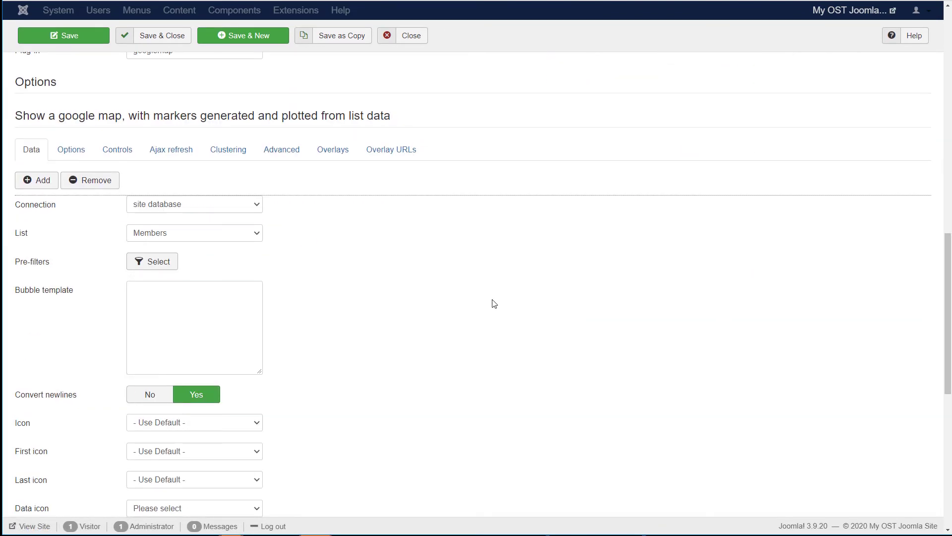
pyautogui.scroll(-1, 494, 304)
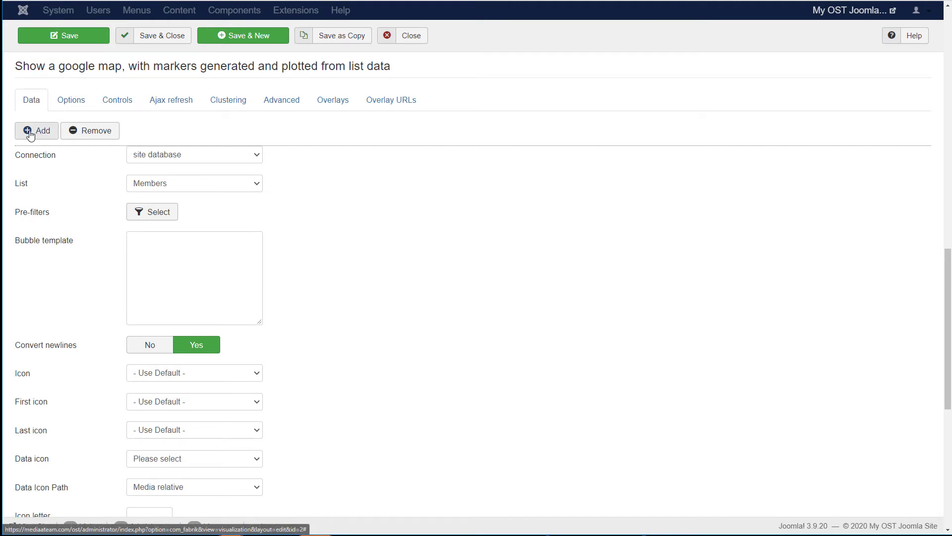
pyautogui.scroll(-1, 355, 274)
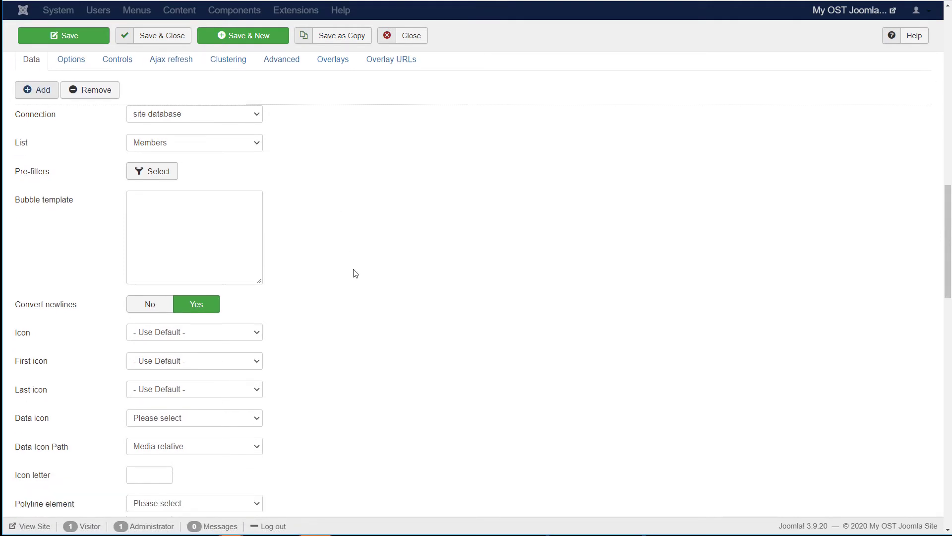
pyautogui.scroll(-3, 356, 273)
pyautogui.scroll(3, 355, 274)
pyautogui.click(152, 152)
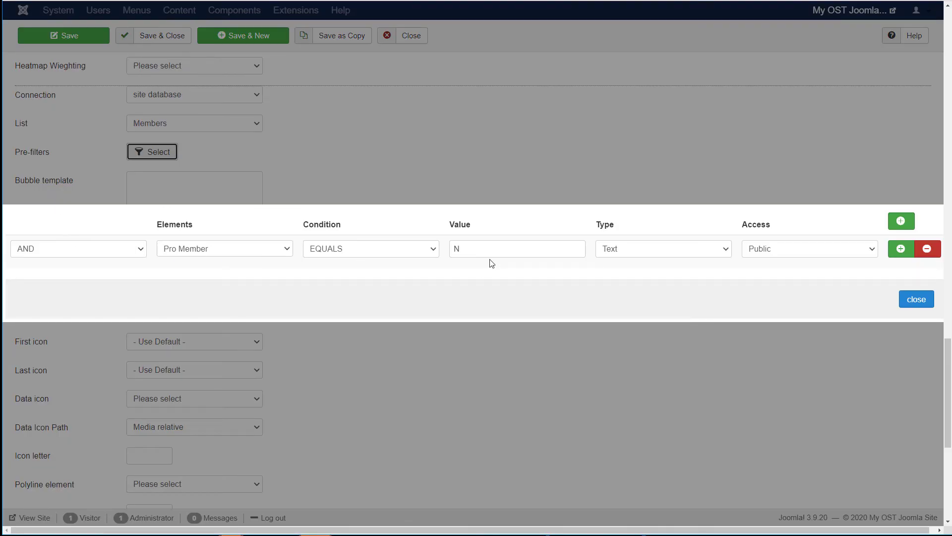
pyautogui.moveTo(488, 248); pyautogui.dragTo(444, 248)
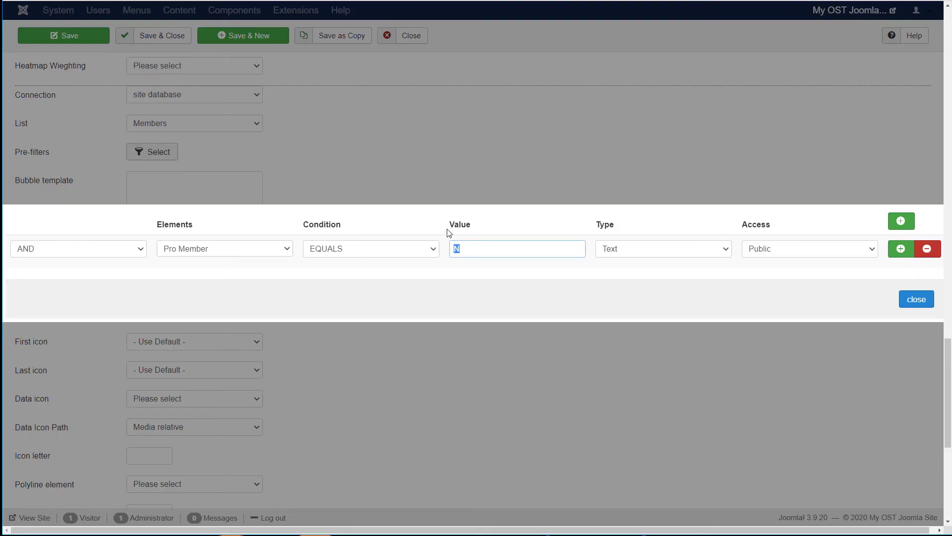
# Step: Change the pre-filter value to Y and set the marker icon to green-pin-50.png
pyautogui.click(915, 300)
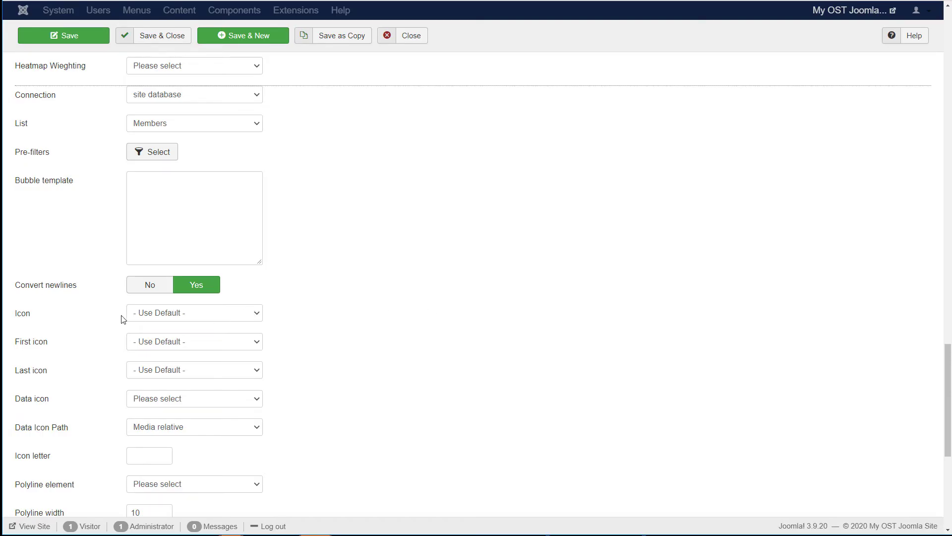
pyautogui.click(188, 313)
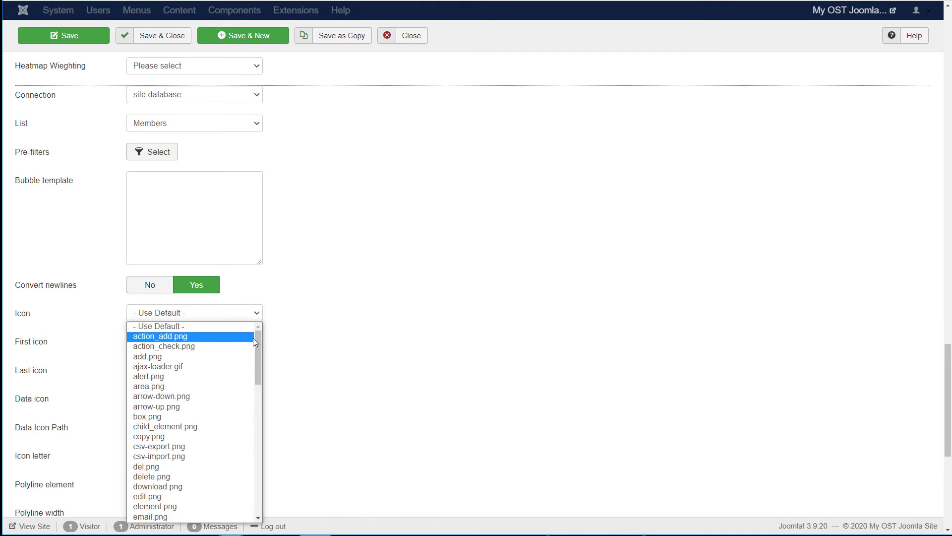
pyautogui.moveTo(256, 340); pyautogui.dragTo(248, 398)
pyautogui.click(196, 430)
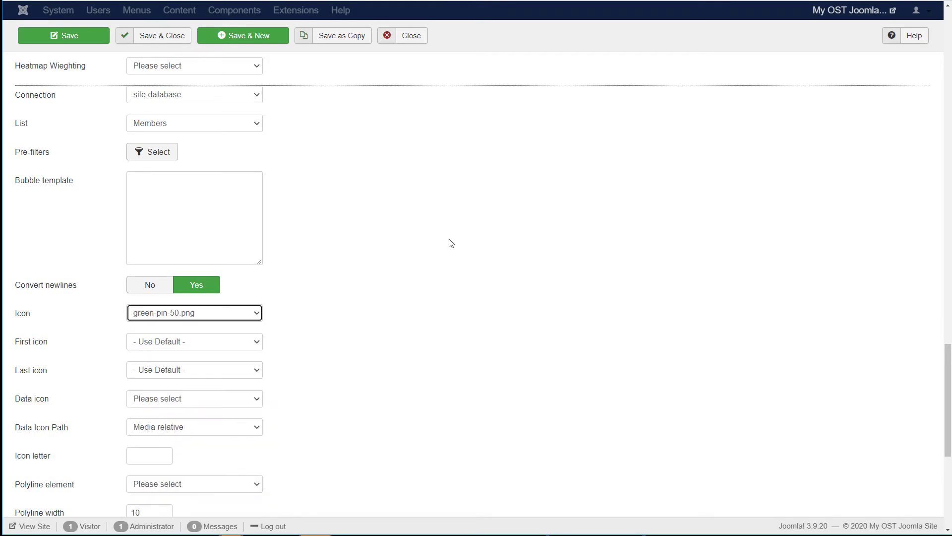
# Step: Save, then view the front-end map zoomed out over North America with green and red pins
pyautogui.click(82, 42)
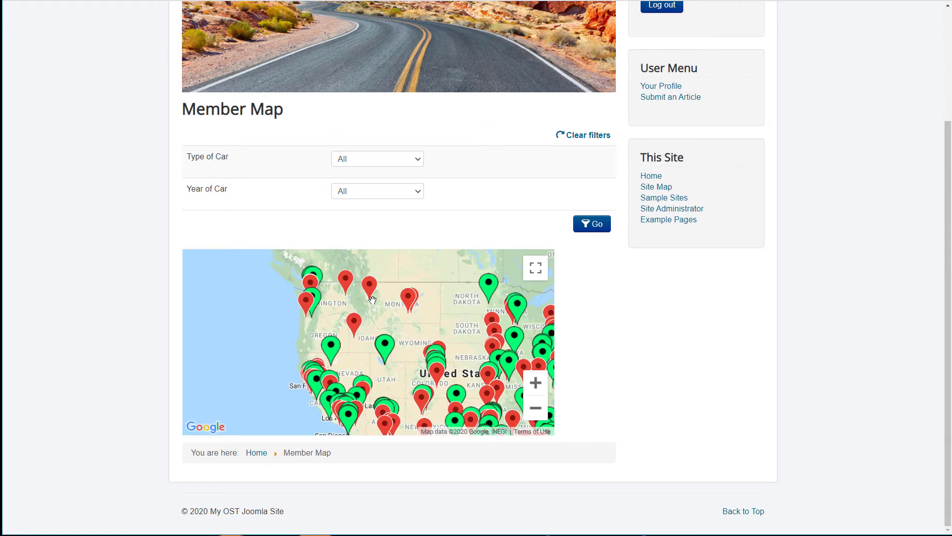
pyautogui.click(535, 408)
pyautogui.click(535, 407)
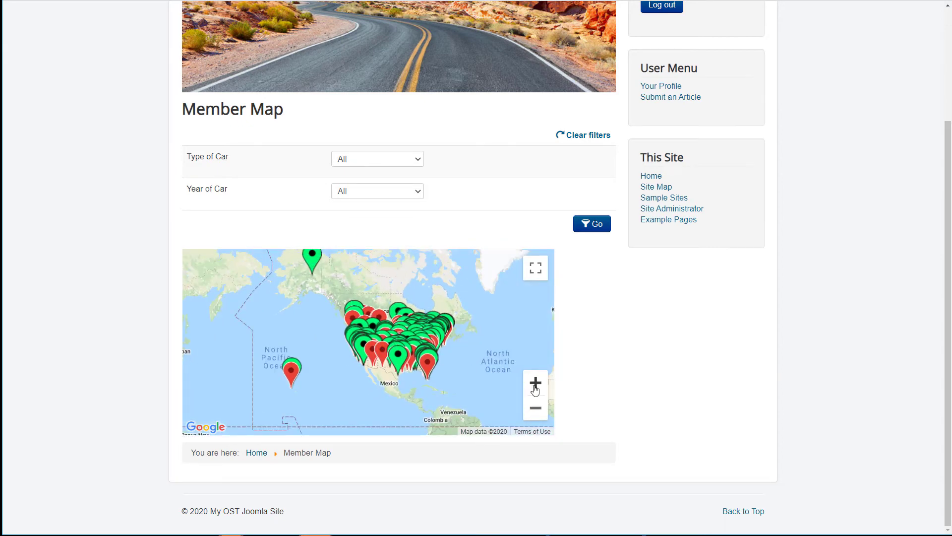
pyautogui.scroll(2, 397, 352)
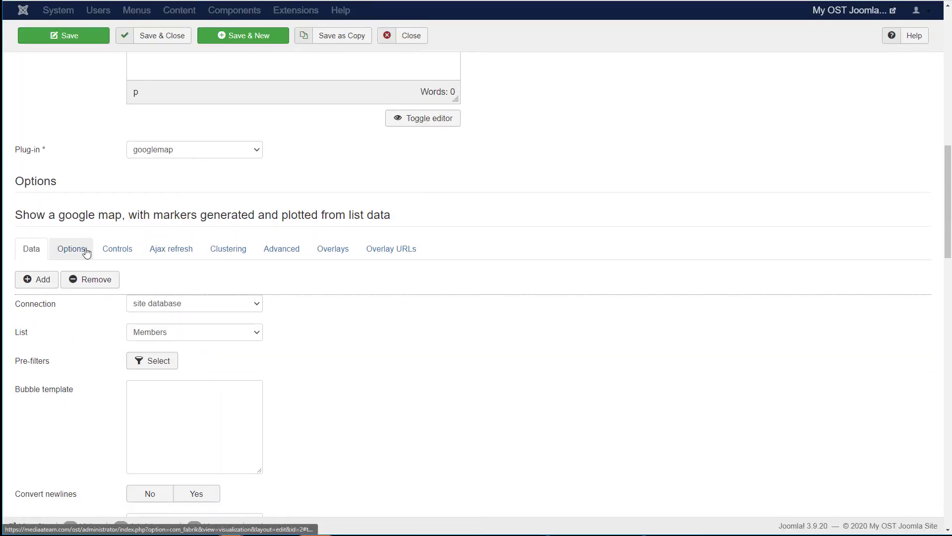
# Step: In Options, replace the map width value with 1, set map height to 400 px, and save
pyautogui.click(72, 248)
pyautogui.scroll(-2, 350, 310)
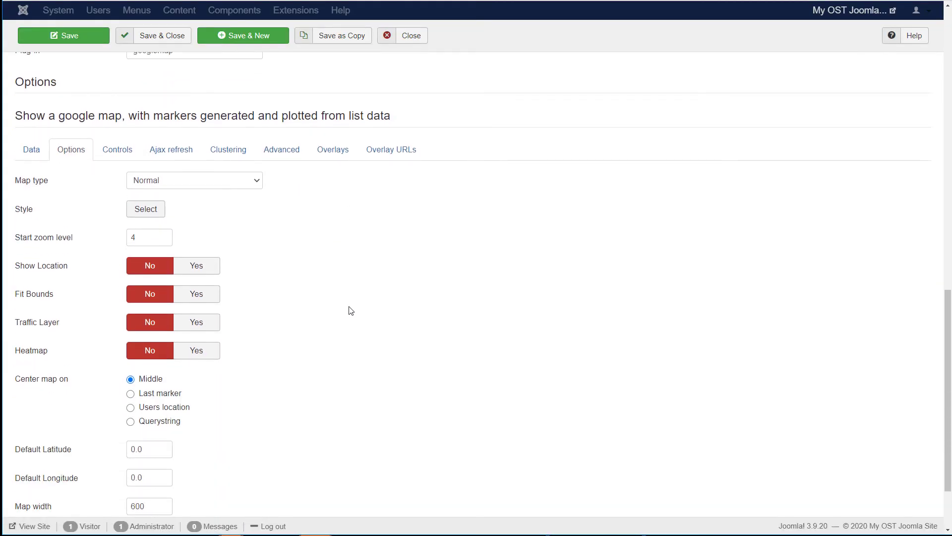
pyautogui.scroll(2, 351, 311)
pyautogui.scroll(-4, 351, 310)
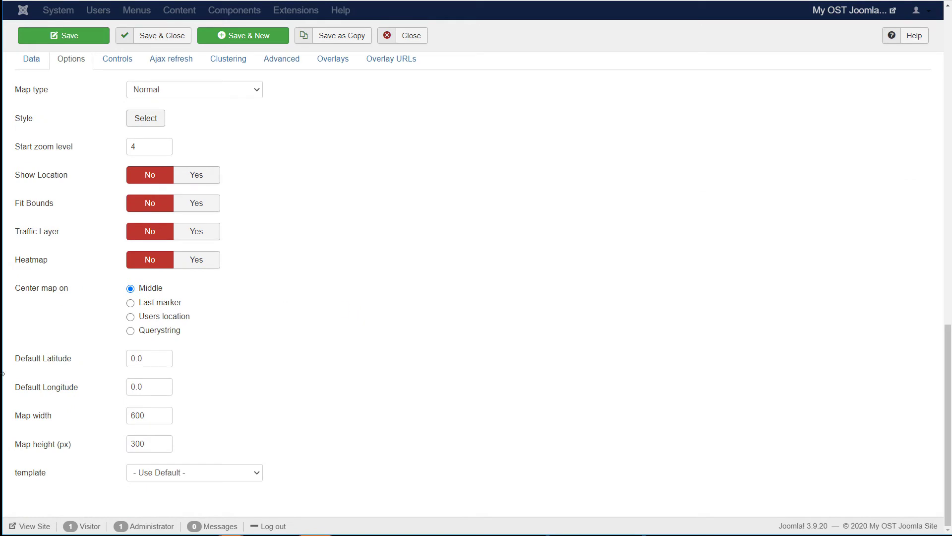
pyautogui.doubleClick(137, 416)
pyautogui.write('100')
pyautogui.moveTo(144, 444); pyautogui.dragTo(132, 445)
pyautogui.write('4')
pyautogui.click(94, 39)
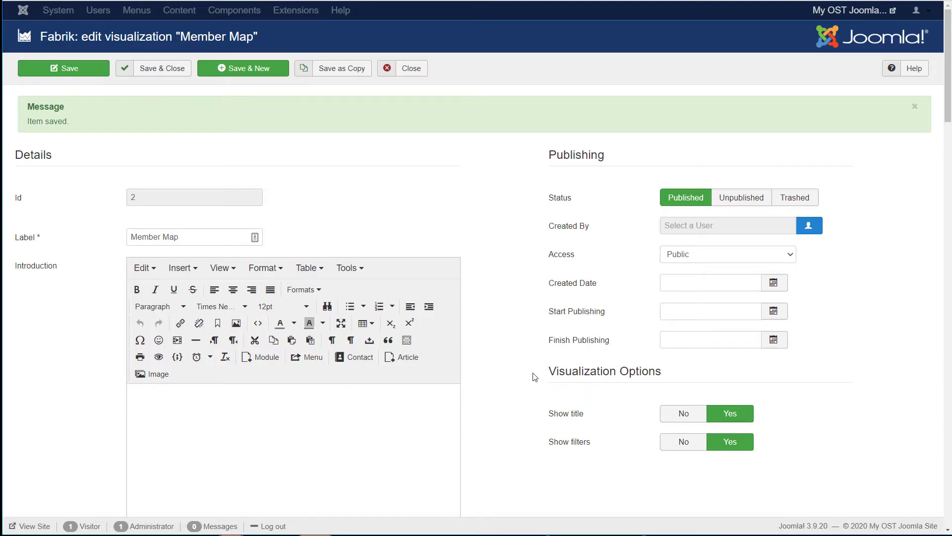
# Step: Set Fit Bounds to Yes in the Member Map options and save
pyautogui.scroll(-10, 531, 379)
pyautogui.click(71, 248)
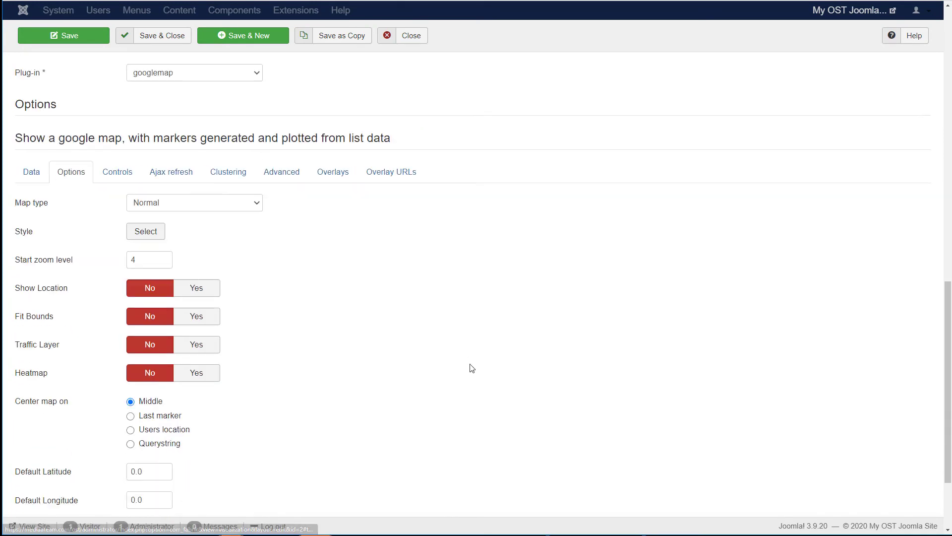
pyautogui.scroll(-3, 471, 367)
pyautogui.scroll(2, 463, 358)
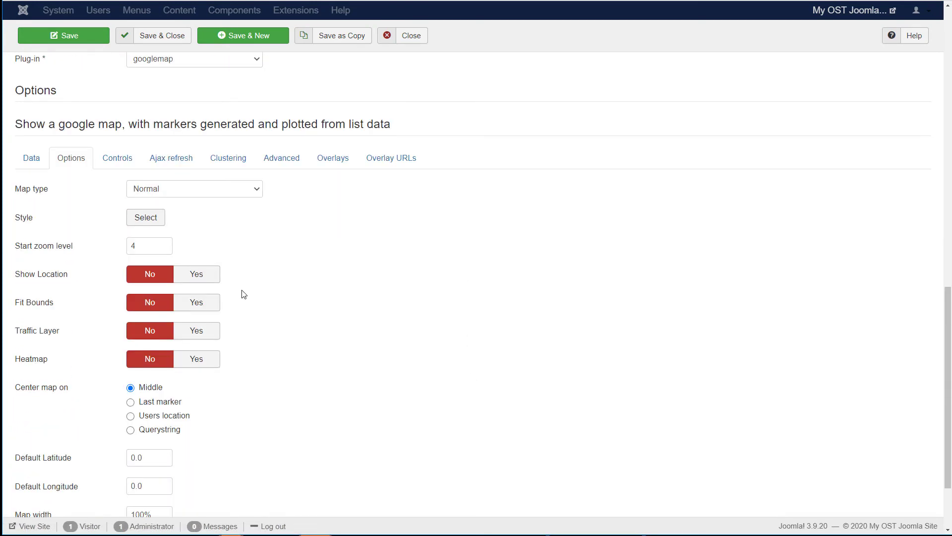
pyautogui.moveTo(25, 303)
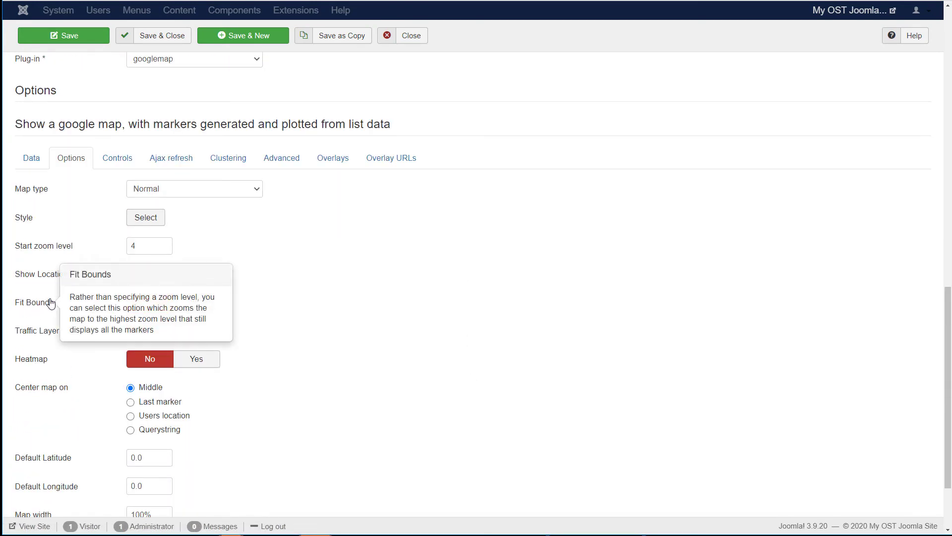
pyautogui.click(198, 304)
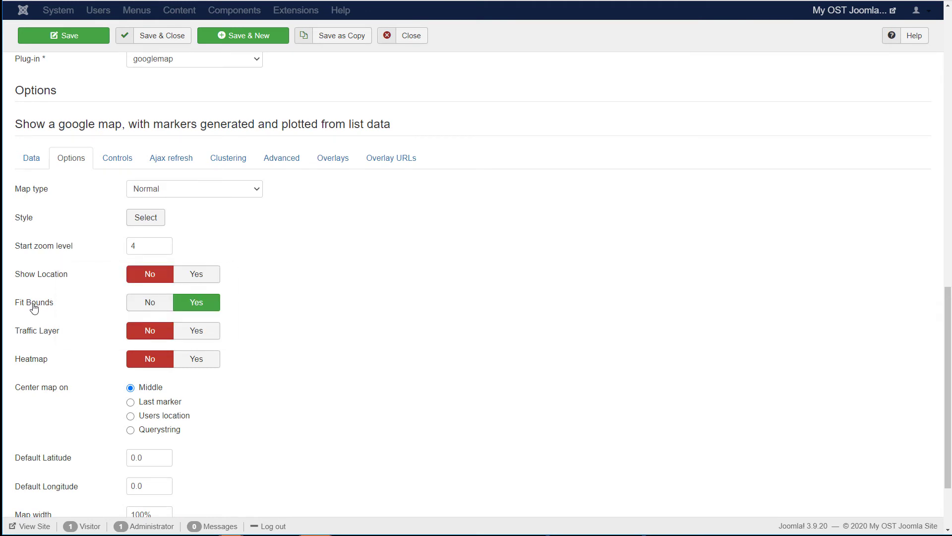
pyautogui.click(83, 38)
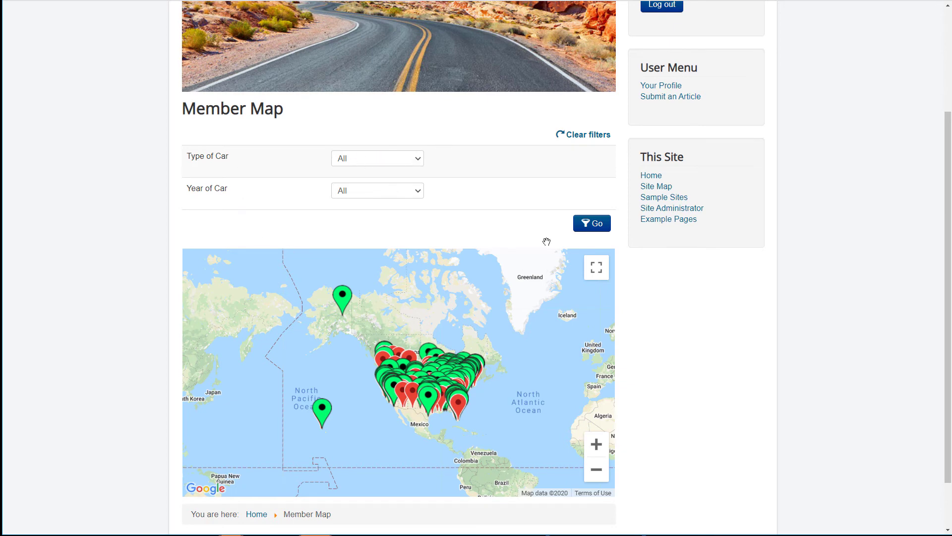
# Step: Reload the front-end Member Map and filter Type of Car to Infiniti
pyautogui.scroll(-1, 466, 317)
pyautogui.scroll(4, 471, 312)
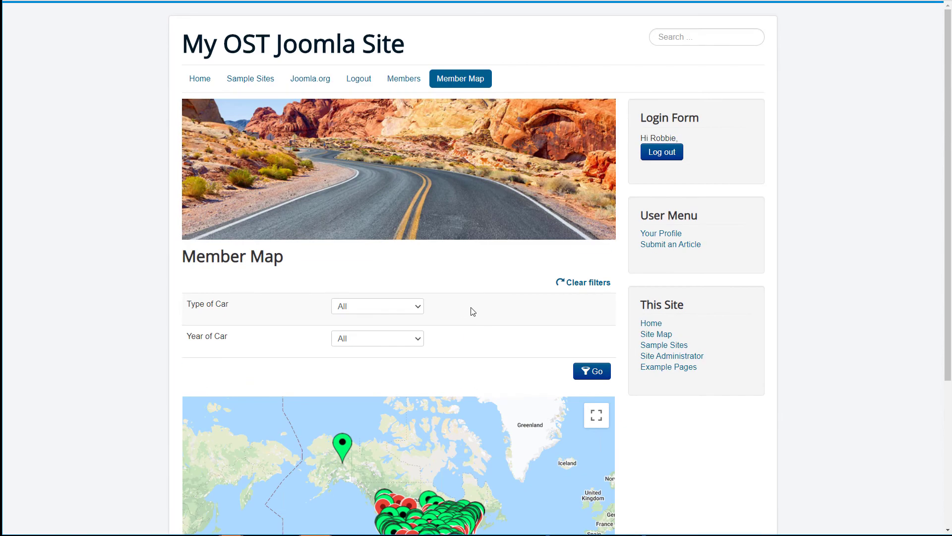
pyautogui.click(419, 85)
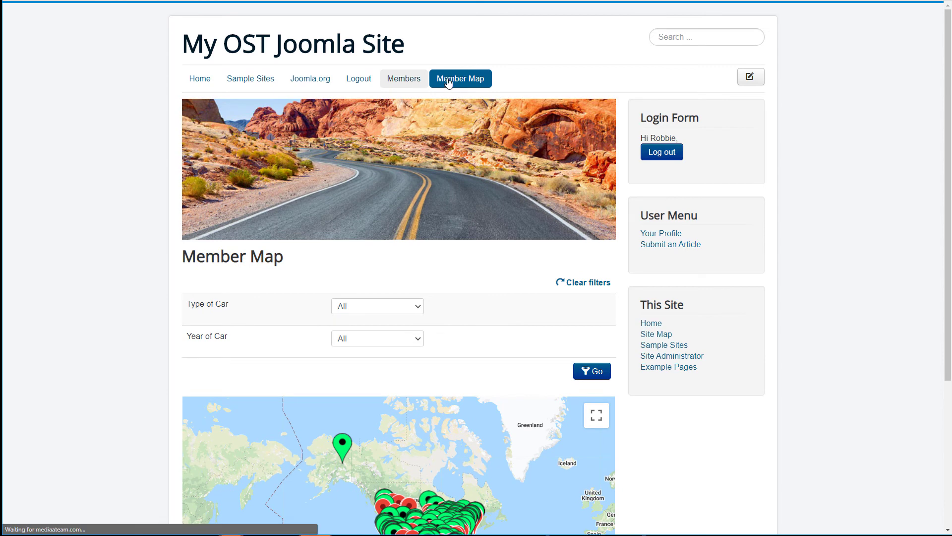
pyautogui.click(475, 84)
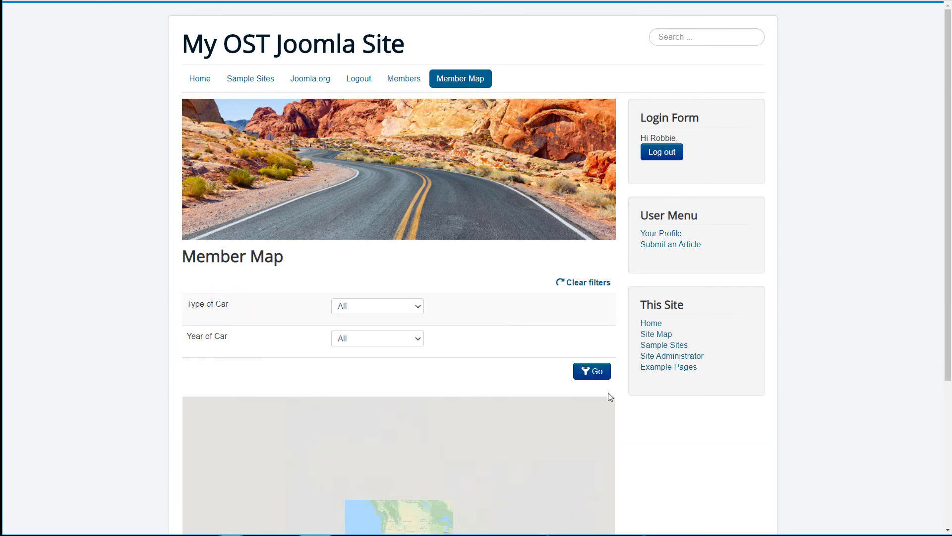
pyautogui.scroll(-4, 617, 404)
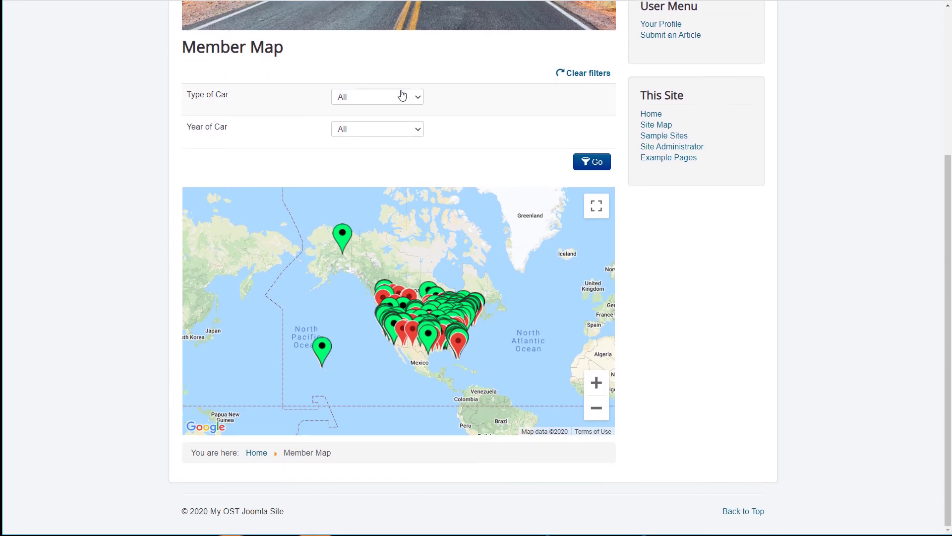
pyautogui.click(404, 97)
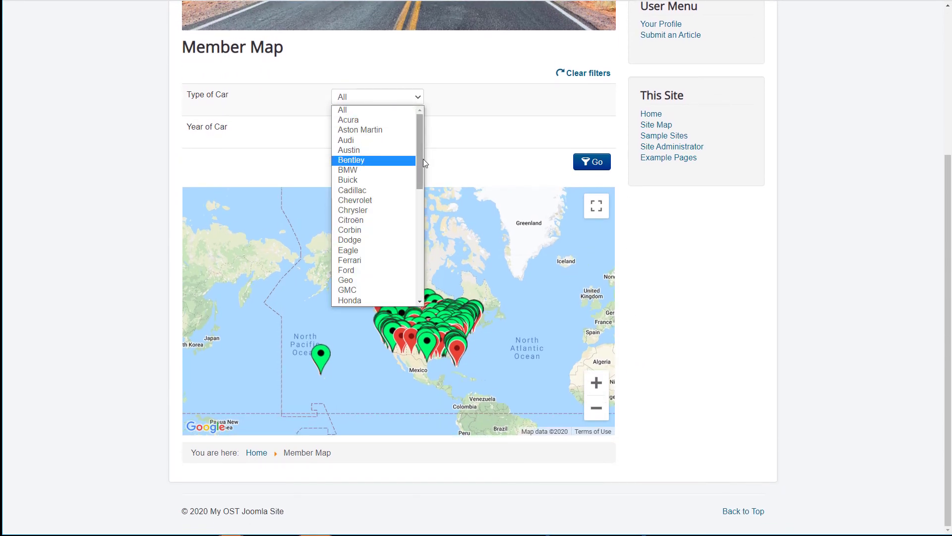
pyautogui.moveTo(422, 158); pyautogui.dragTo(419, 211)
pyautogui.click(388, 193)
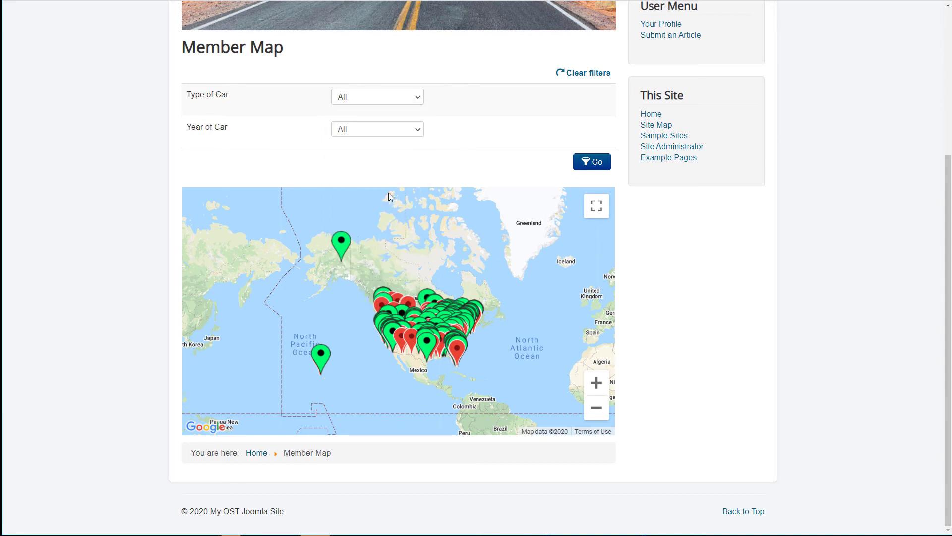
pyautogui.click(580, 165)
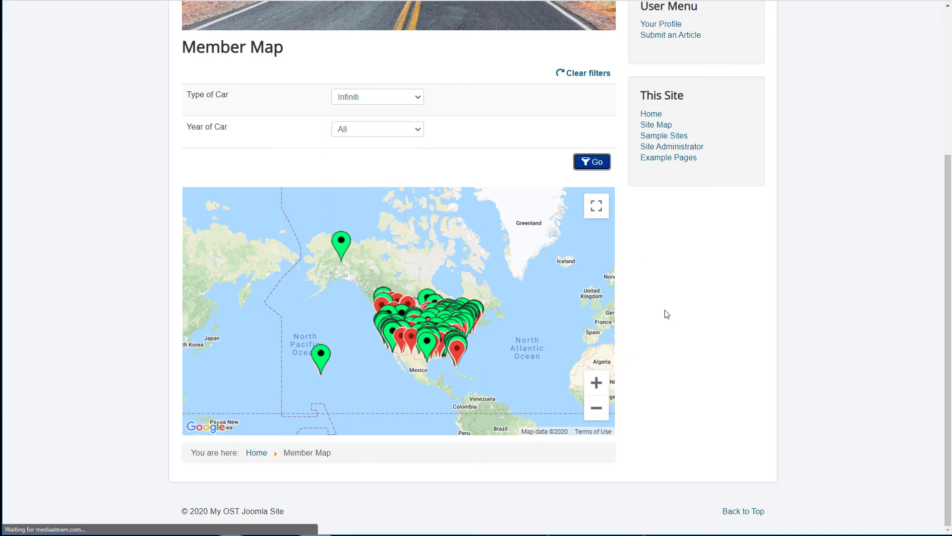
# Step: Zoom into Texas, check the empty Austin and San Antonio bubbles, and return to the admin editor
pyautogui.scroll(-4, 644, 456)
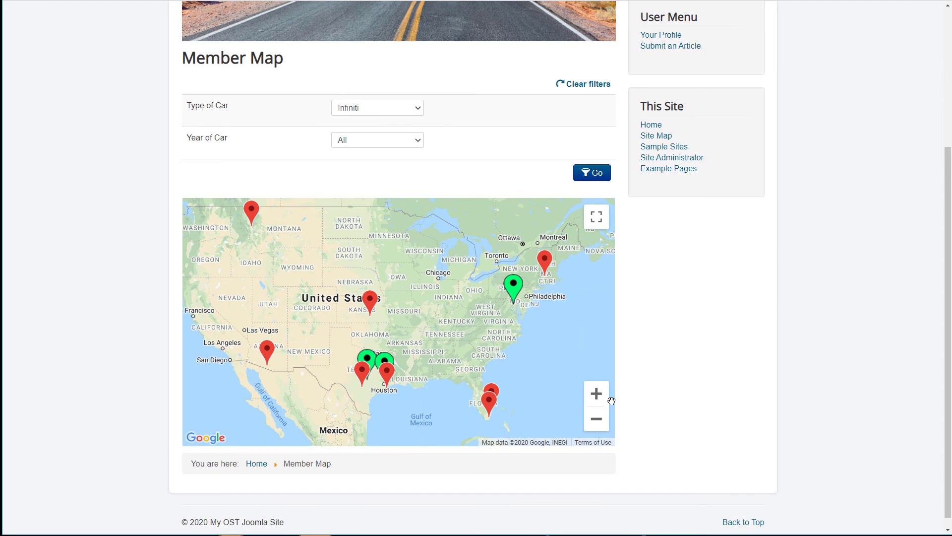
pyautogui.moveTo(424, 382); pyautogui.dragTo(465, 318)
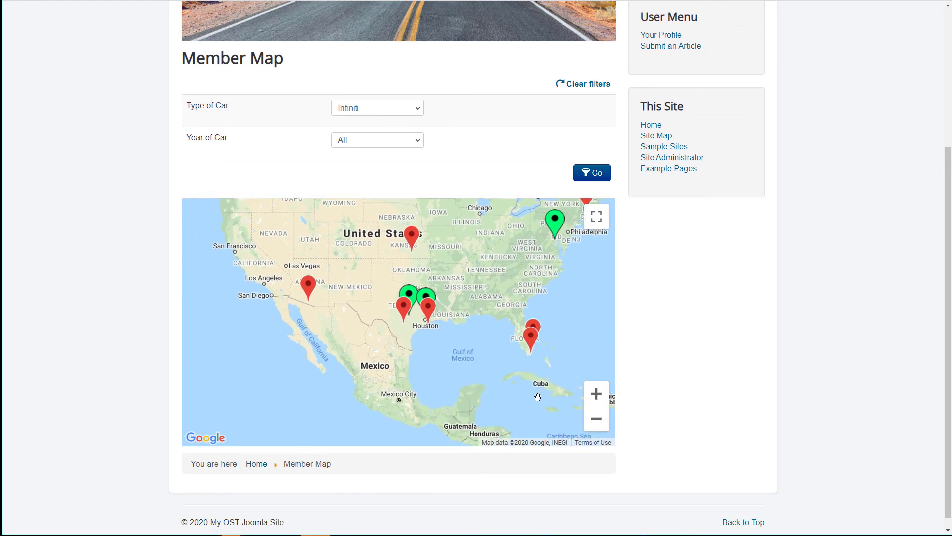
pyautogui.click(596, 393)
pyautogui.click(596, 393)
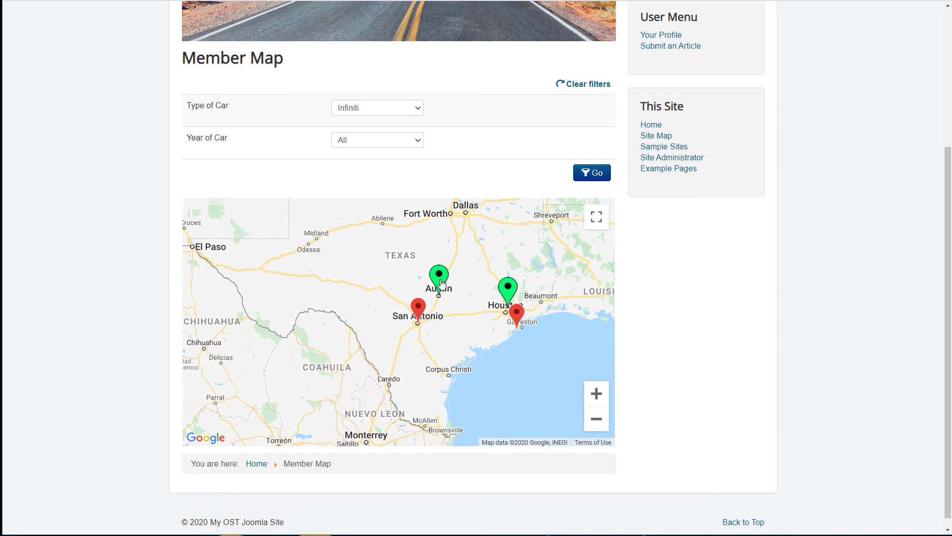
pyautogui.click(440, 278)
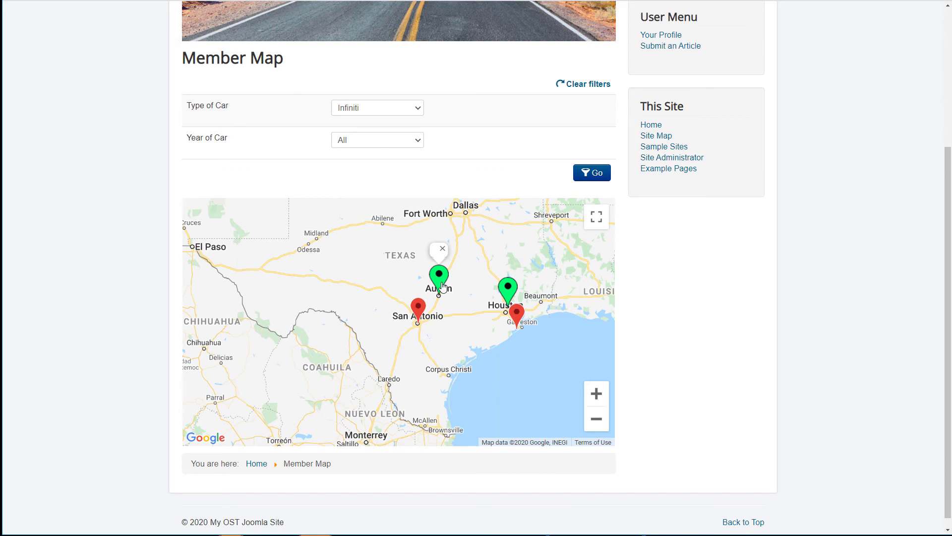
pyautogui.click(418, 307)
pyautogui.click(436, 276)
pyautogui.hotkey('ctrl', 'Tab')
pyautogui.scroll(-15, 382, 249)
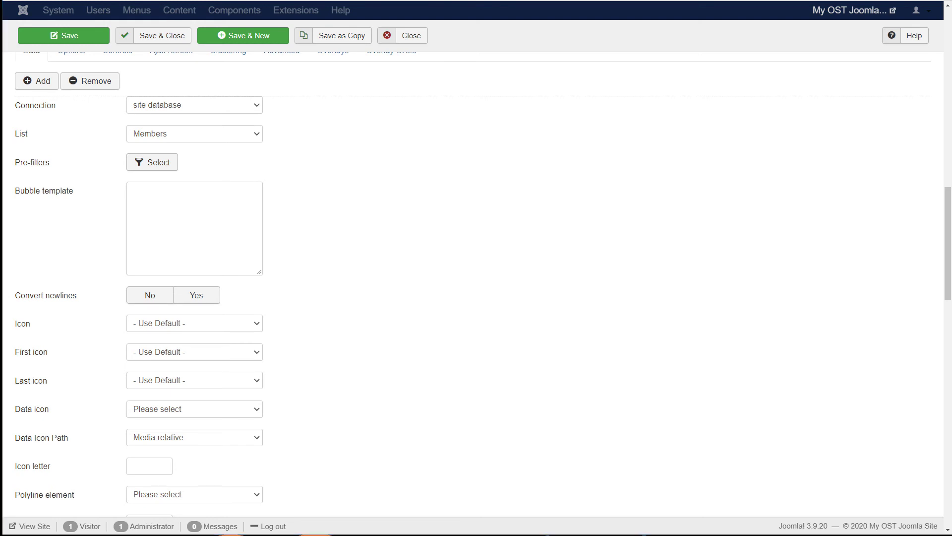
# Step: Paste the name and car bubble template into the first data set, removing its blank first line
pyautogui.click(186, 207)
pyautogui.write('<h2>{last_name}, {first_name}</h2> <h3>{year_of_car} {type_of_car}</h3>')
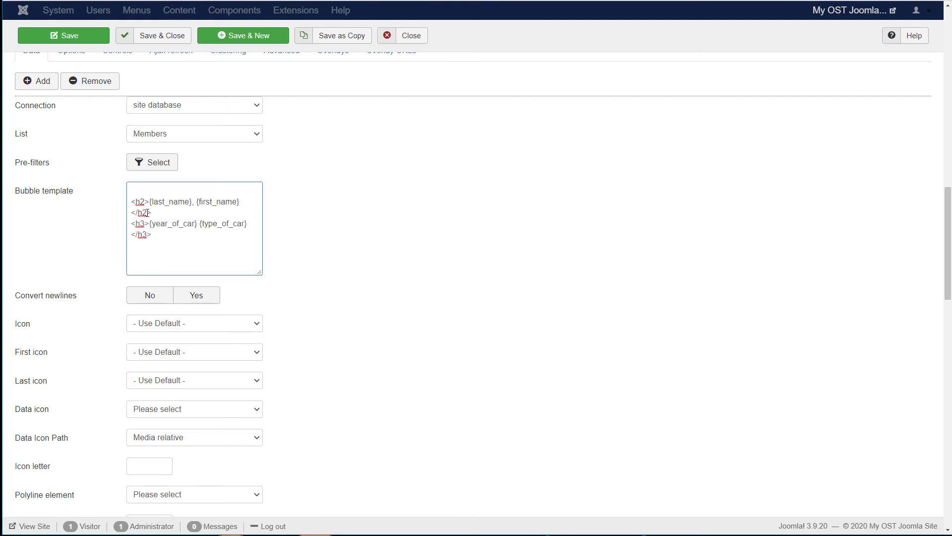
pyautogui.moveTo(257, 267); pyautogui.dragTo(369, 272)
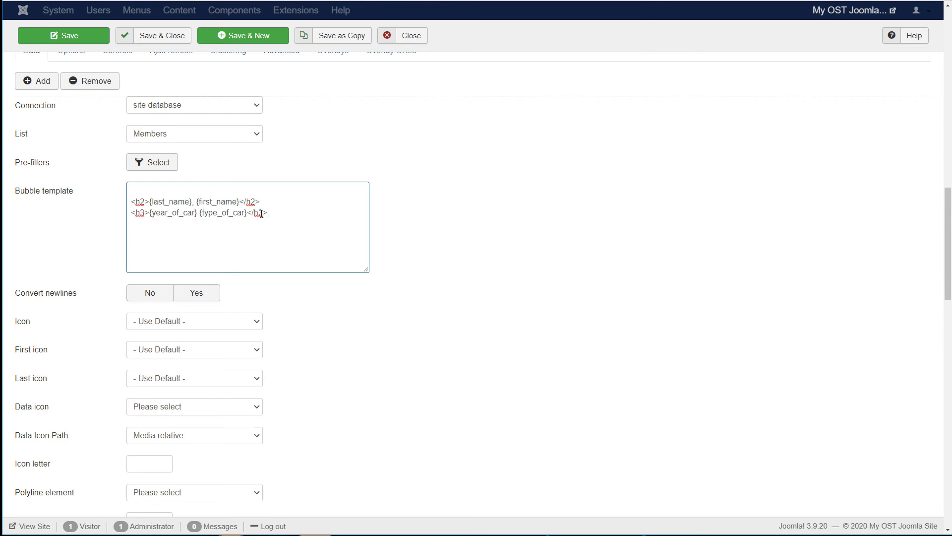
pyautogui.scroll(-3, 367, 322)
pyautogui.scroll(4, 185, 208)
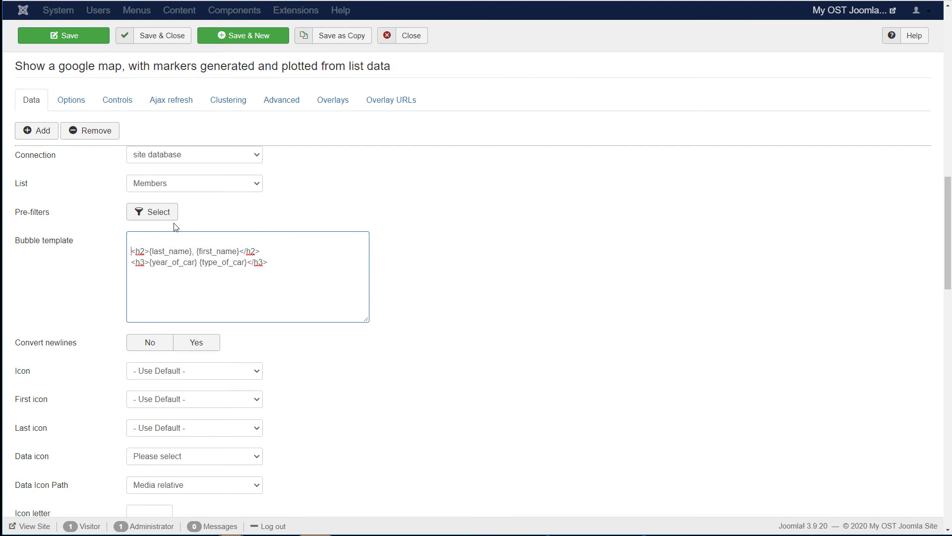
pyautogui.press('BackSpace')
pyautogui.scroll(-15, 260, 342)
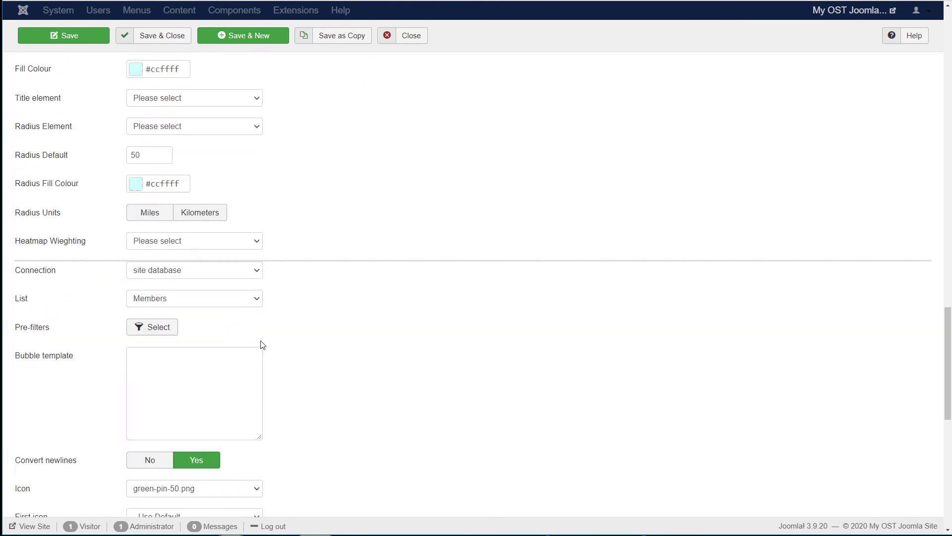
# Step: Paste the same template into the second data set, remove its blank first line, and save
pyautogui.click(212, 285)
pyautogui.write('<h2>{last_name}, {first_name}</h2> <h3>{year_of_car} {type_of_car}</h3>')
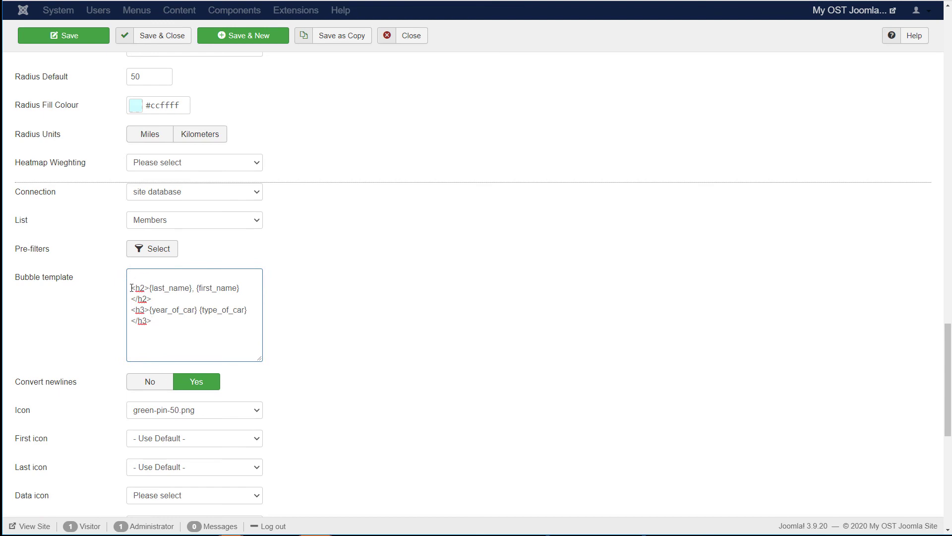
pyautogui.click(129, 277)
pyautogui.press('Delete')
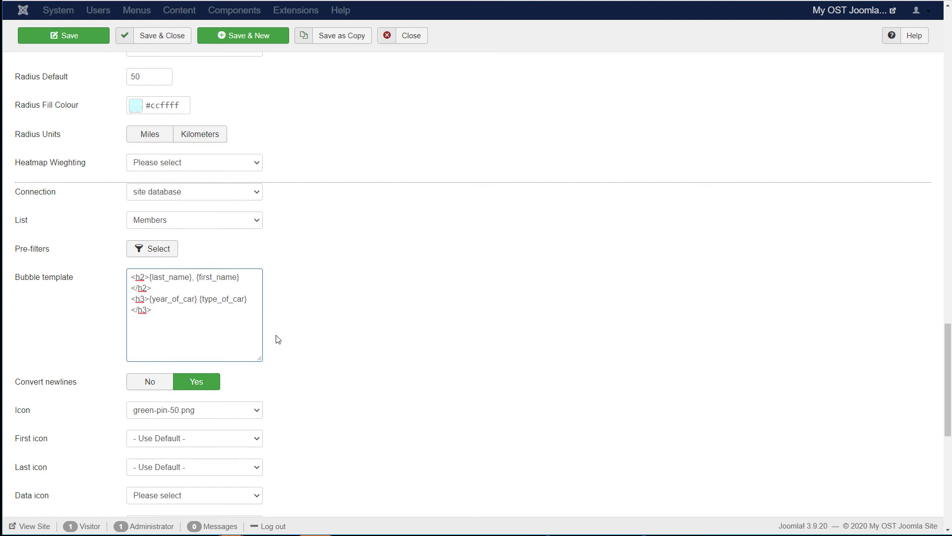
pyautogui.moveTo(258, 358); pyautogui.dragTo(325, 351)
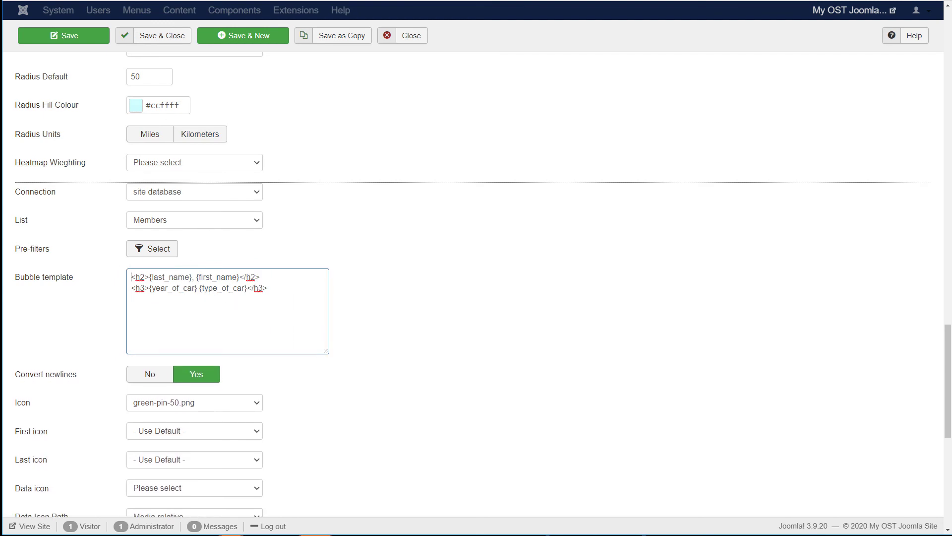
pyautogui.click(104, 36)
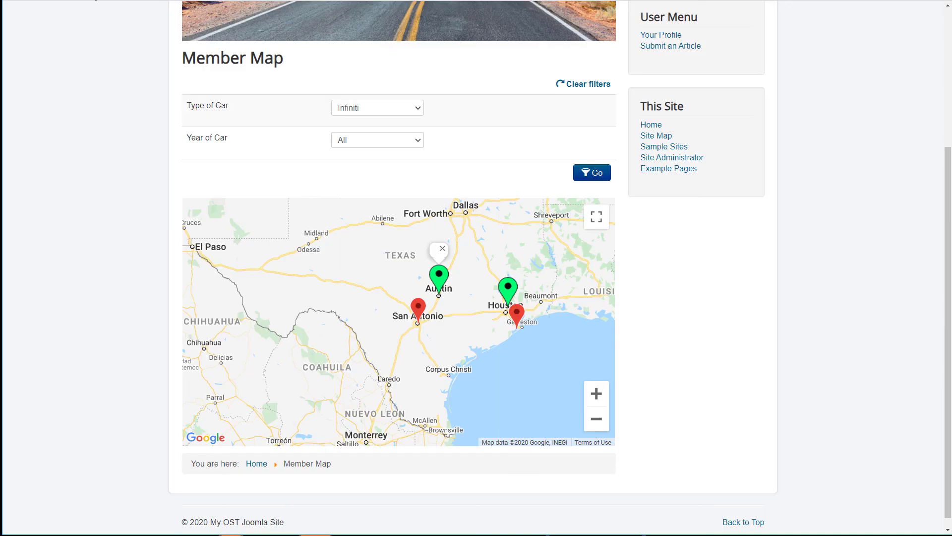
# Step: Refresh the Infiniti-filtered map and check the Florida, Texas and Arizona bubbles showing names and cars
pyautogui.press('F5')
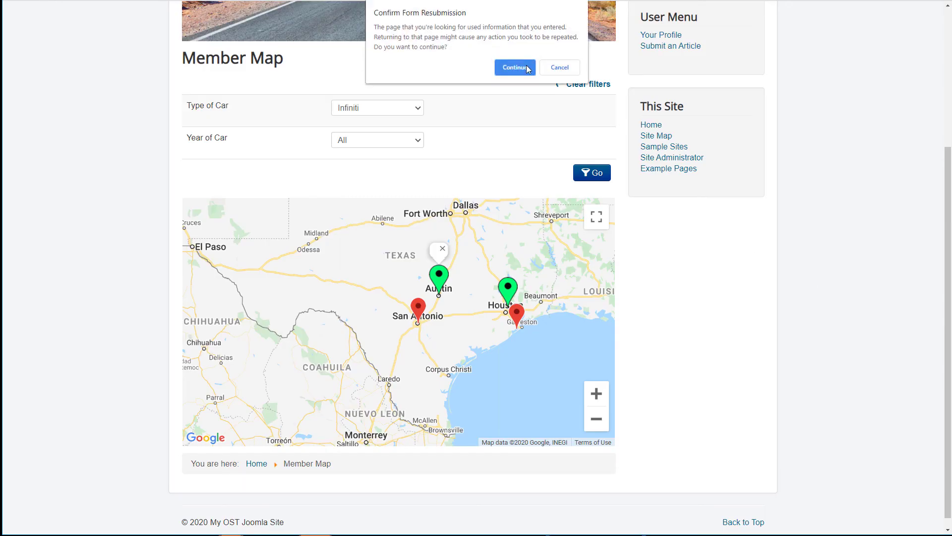
pyautogui.click(527, 65)
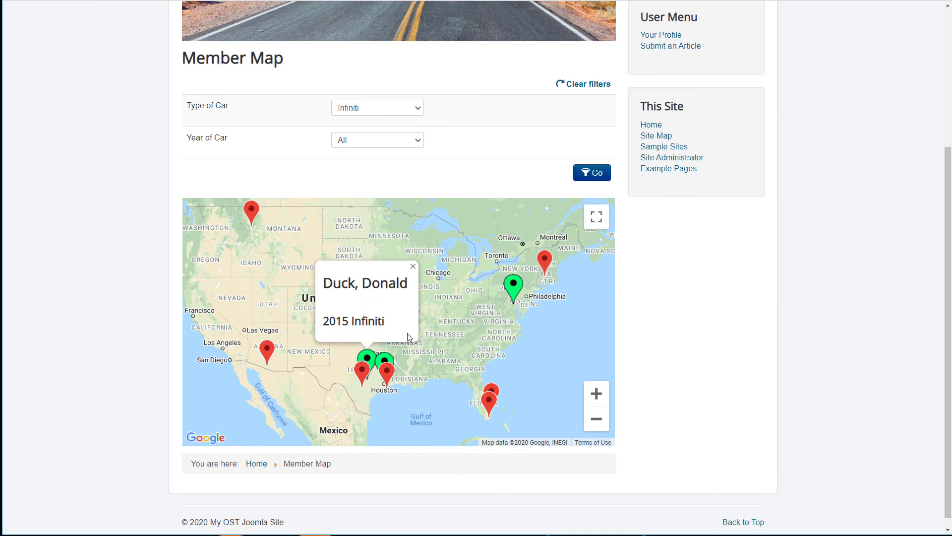
pyautogui.click(492, 401)
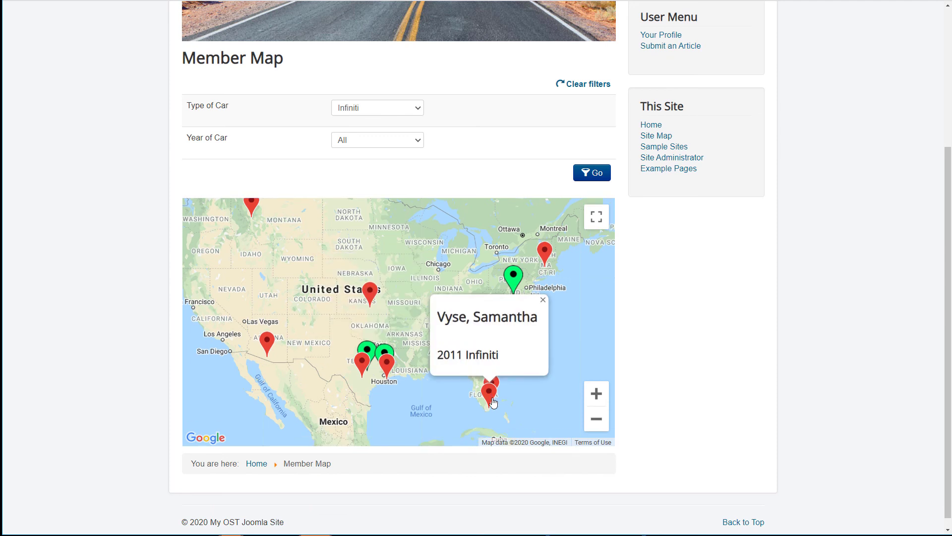
pyautogui.click(389, 369)
pyautogui.click(362, 368)
pyautogui.click(266, 342)
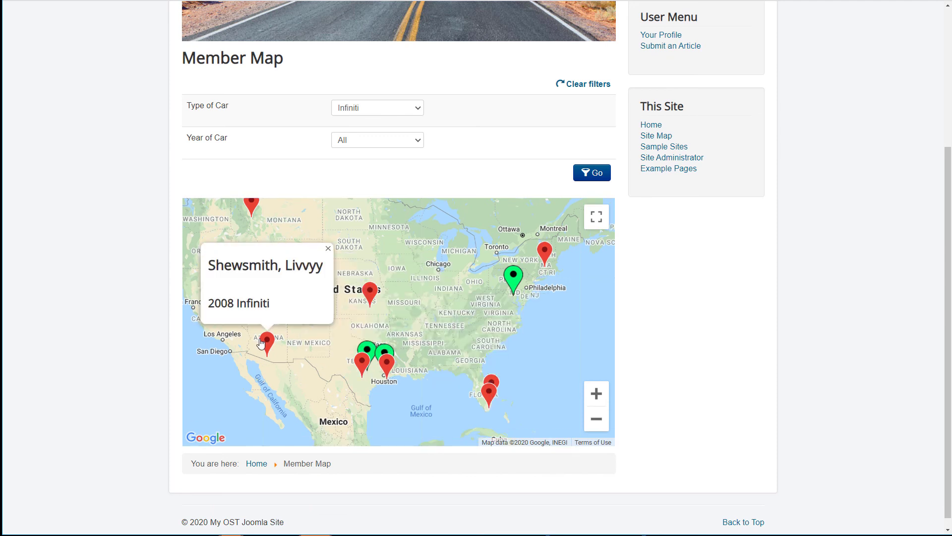